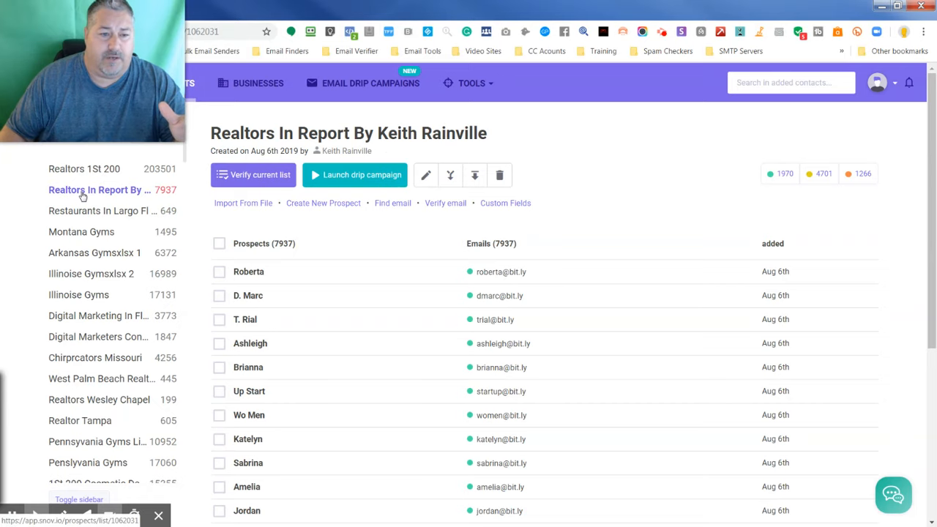
- Filter the Realtors In Report prospect list to the green-status emails and launch a drip campaign from it
click(83, 196)
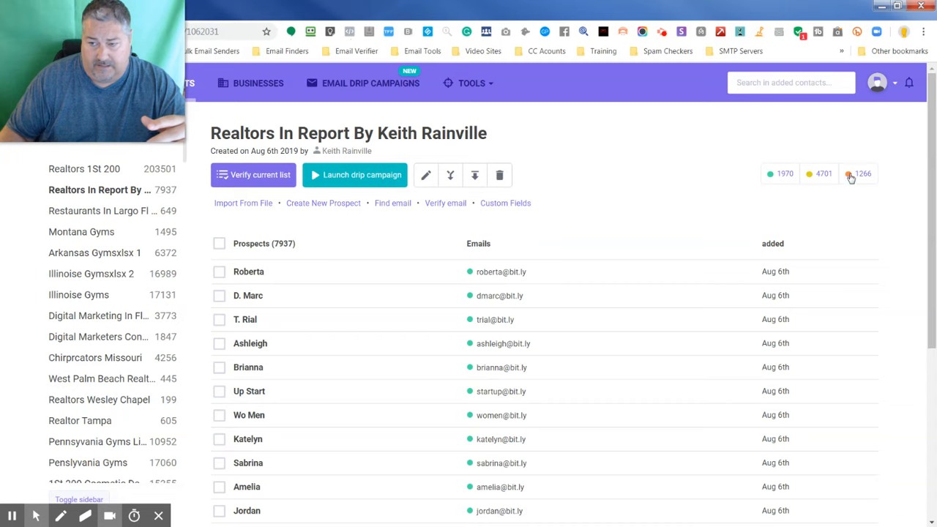
click(785, 176)
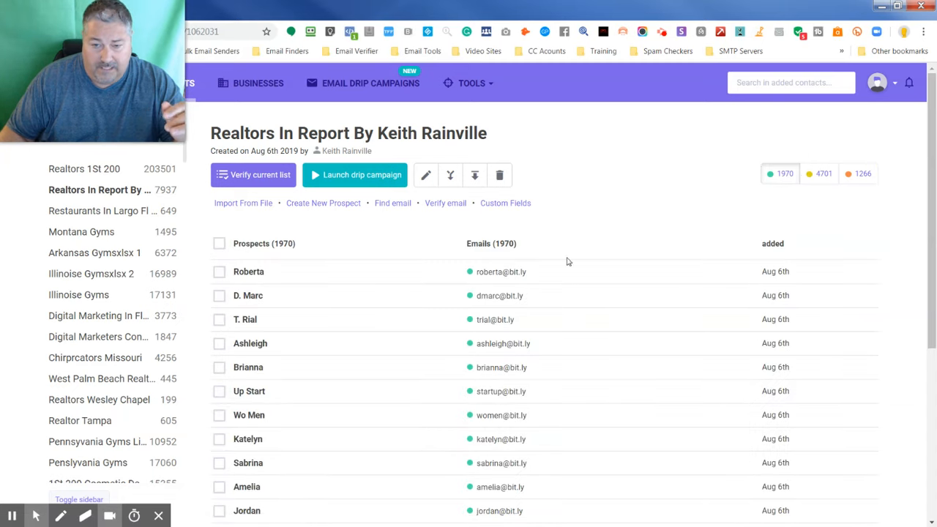
click(354, 176)
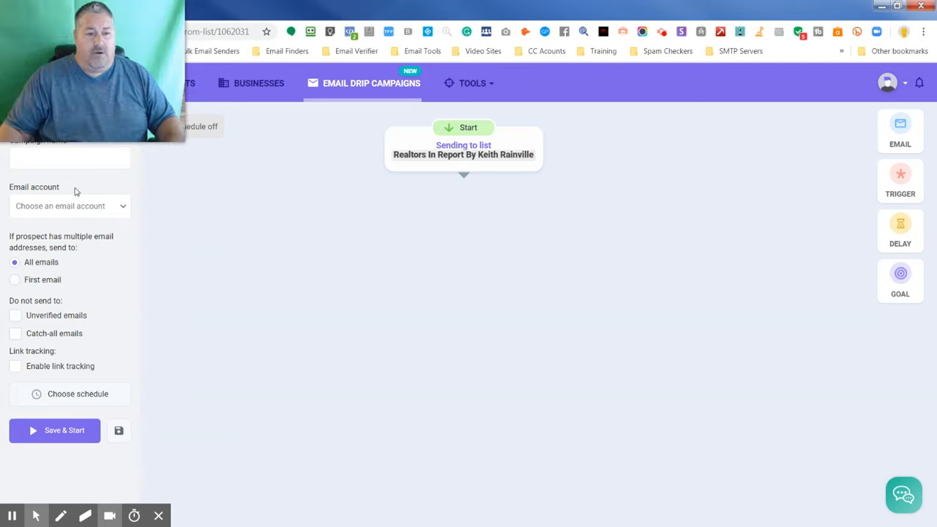
- Add an Email block below the Start block on the campaign canvas and connect Start to it
drag(880, 144, 375, 253)
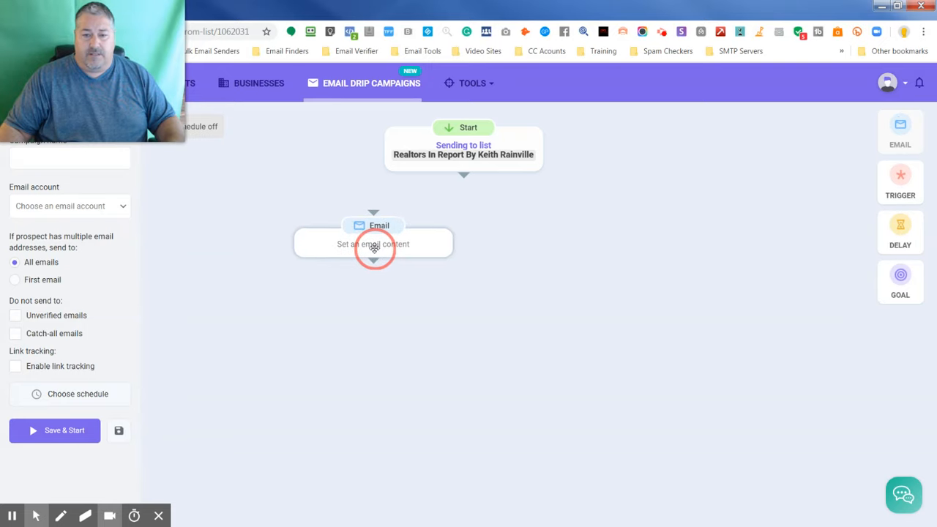
drag(463, 176, 378, 210)
drag(67, 82, 822, 448)
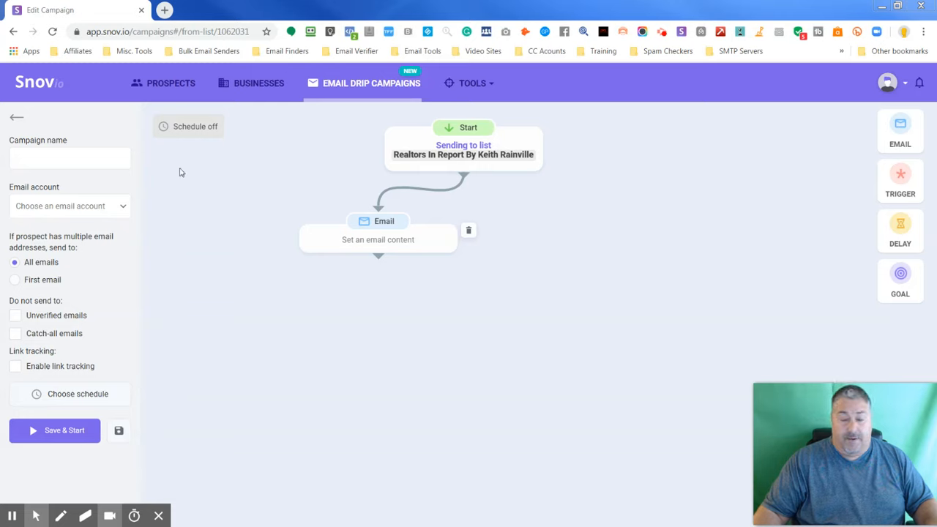
- Name the campaign "Realtor Campaign for 3 Free Funnels" and choose the personal Gmail address as its email account
click(64, 156)
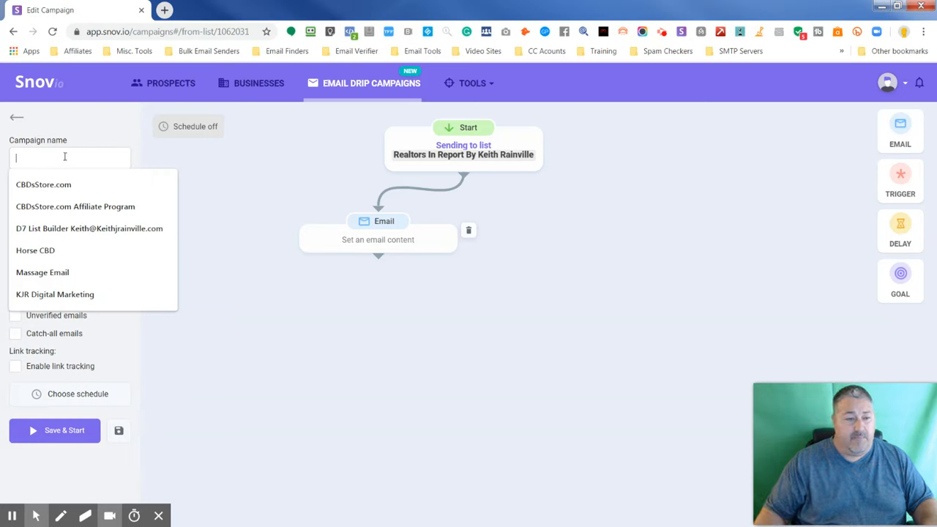
text(Realtor Campaign for C)
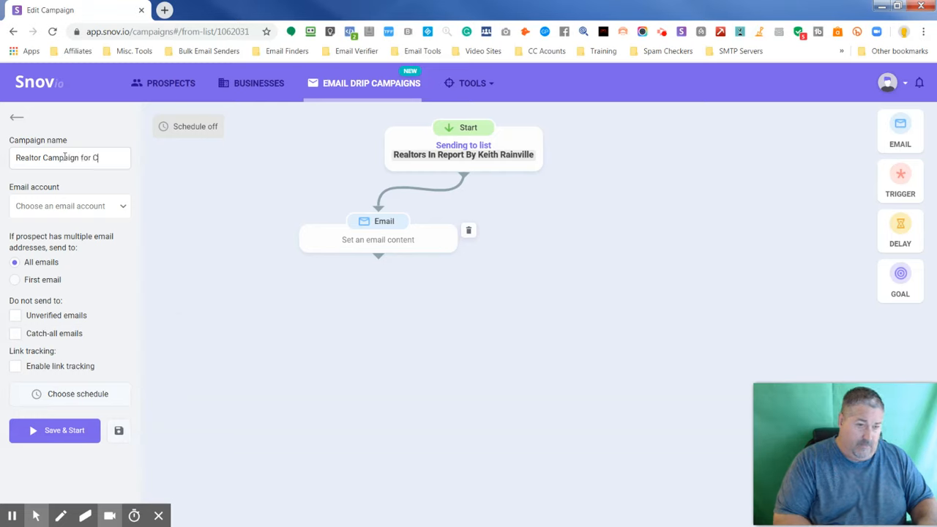
text(e Funnle)
key(BackSpace)
key(BackSpace)
text(els)
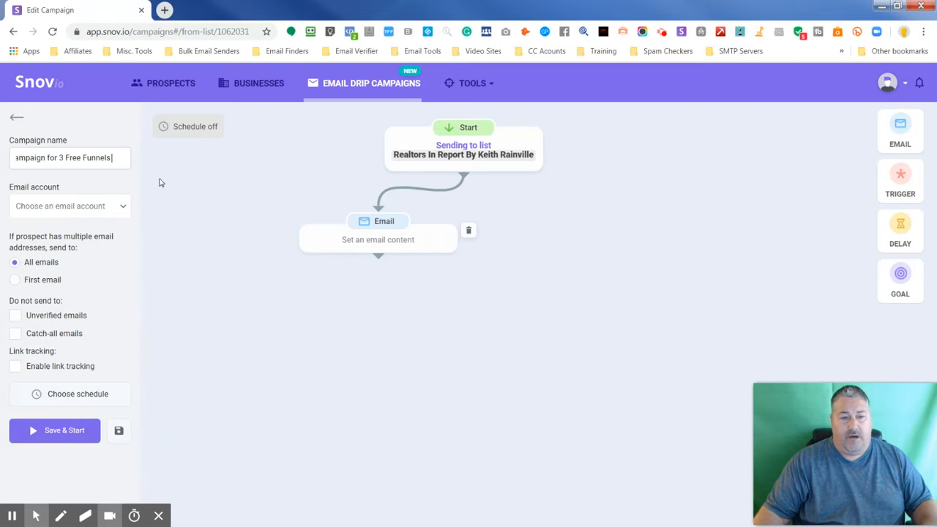
click(124, 206)
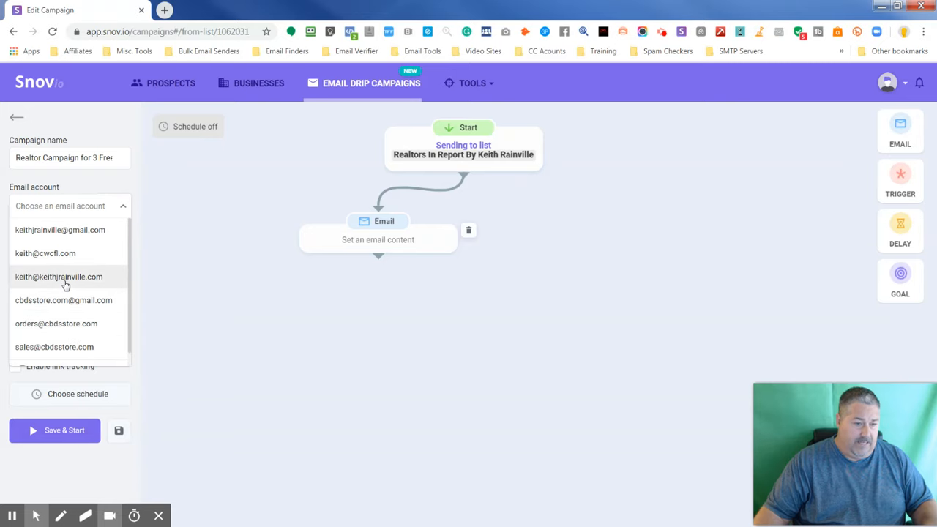
click(71, 231)
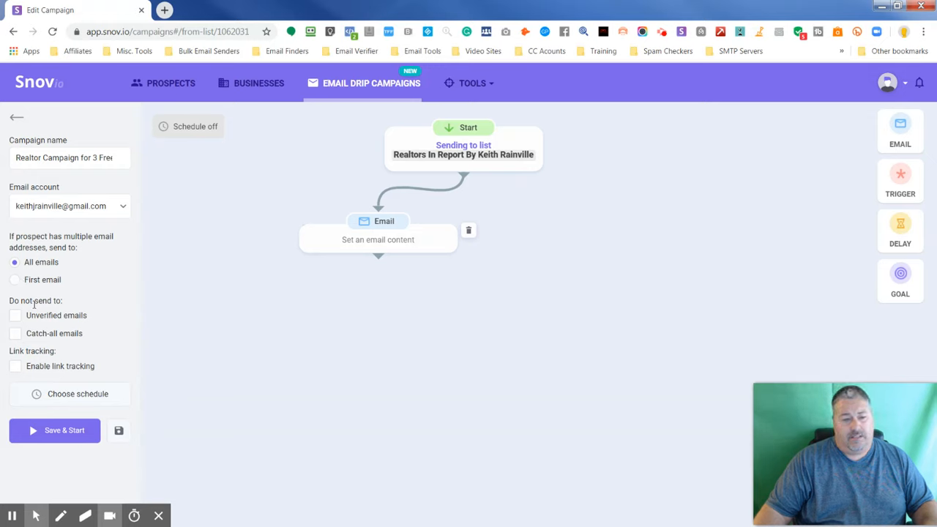
- Exclude only unverified emails from sending, leaving catch-all emails included, and enable link tracking
click(15, 316)
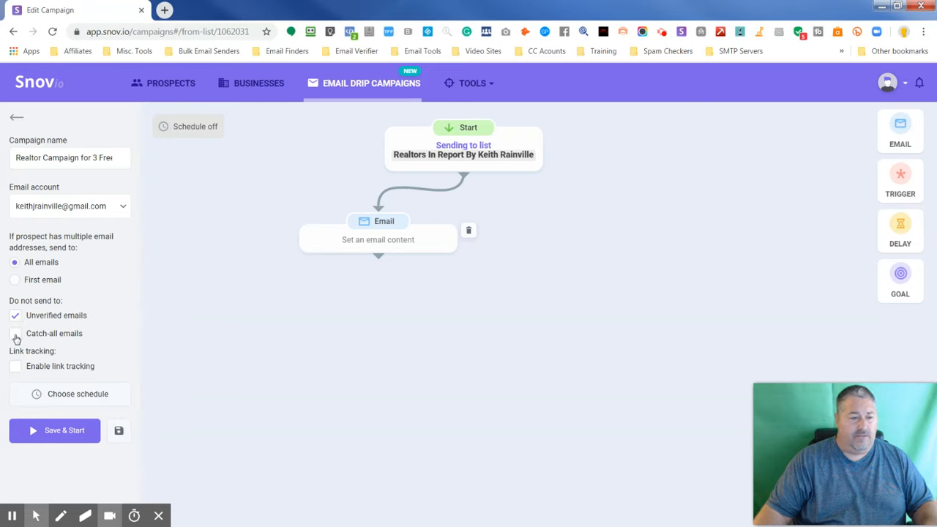
click(15, 334)
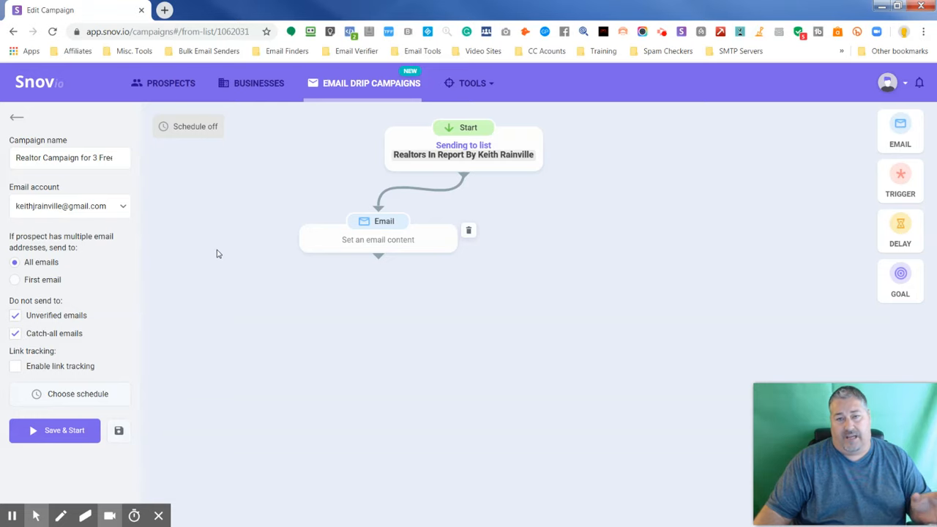
click(15, 316)
click(15, 333)
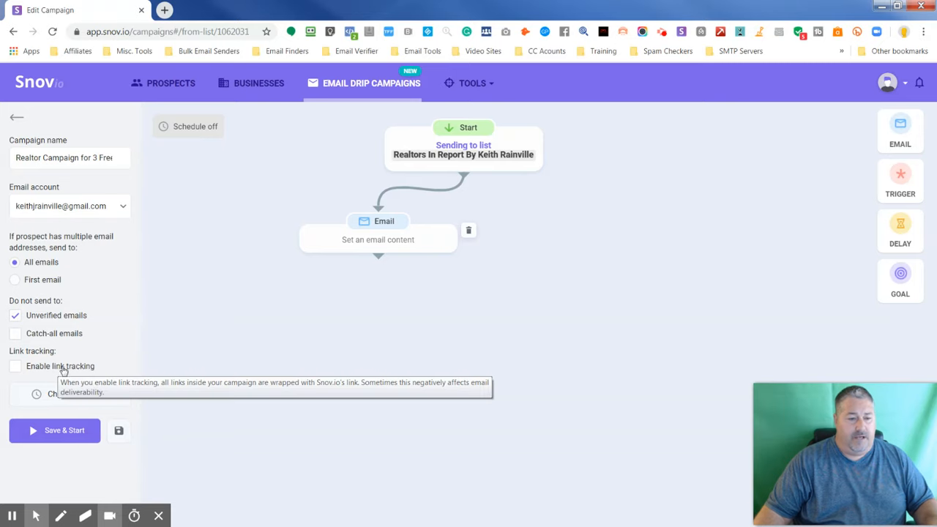
click(14, 369)
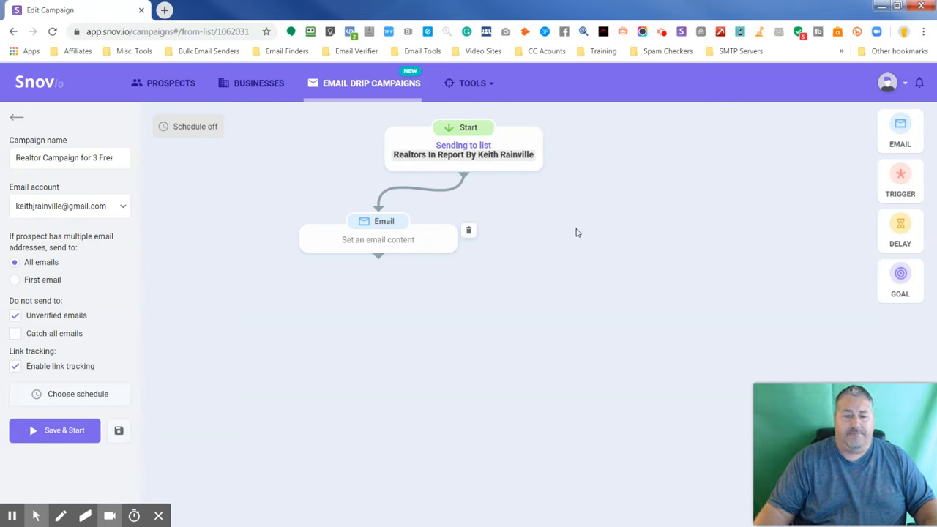
- Open the Email block's content and enter the subject line "realtors getting results with these 3 buyer/seller funnel"
click(380, 240)
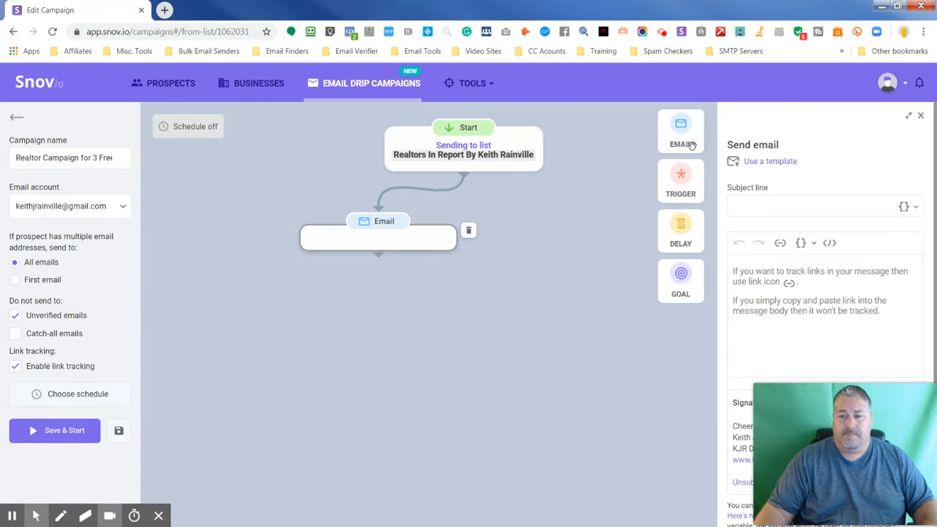
click(761, 206)
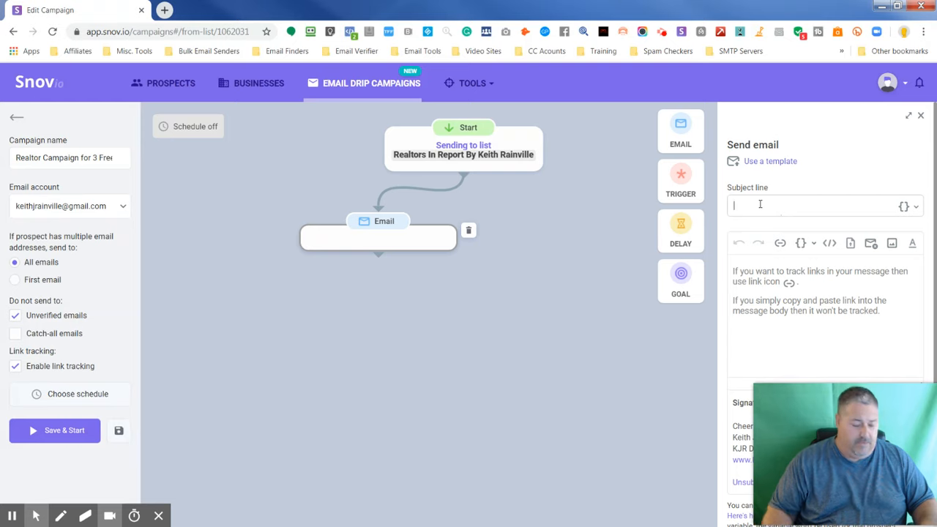
text(realtors)
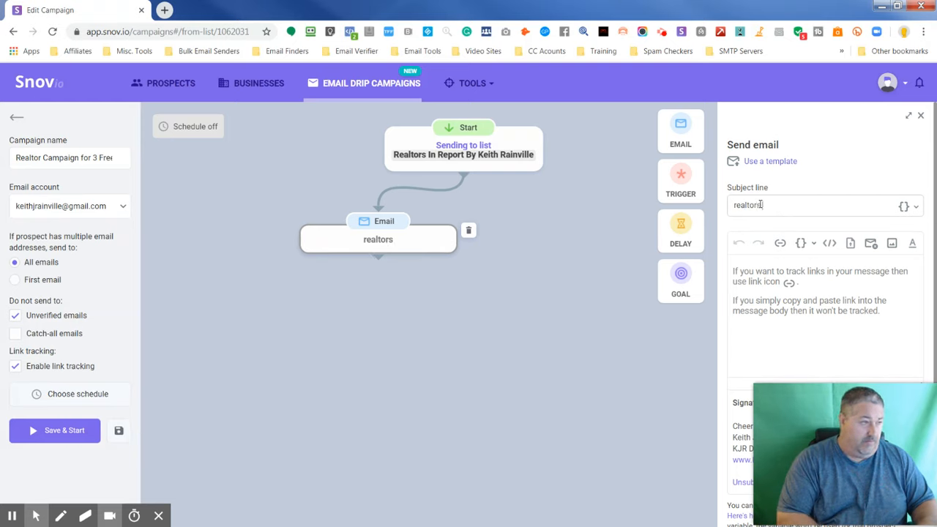
text( getting results with )
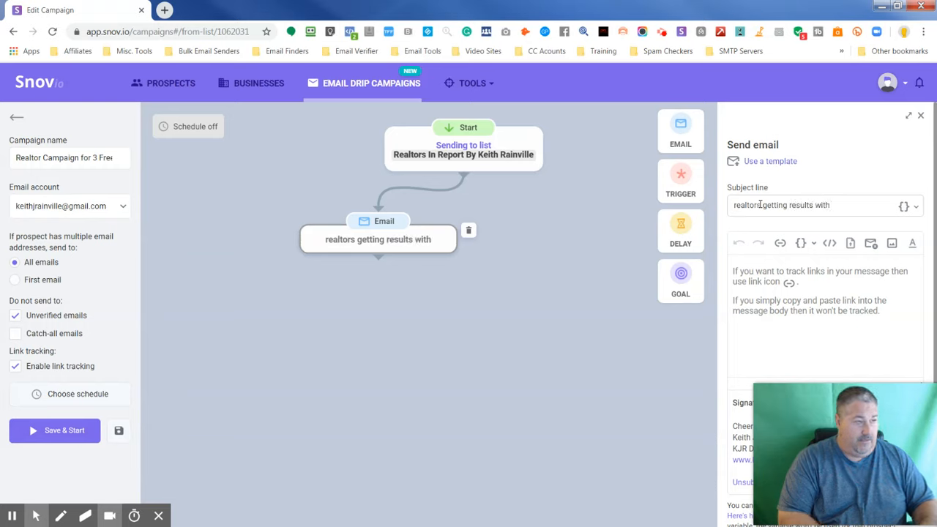
text(these 3 )
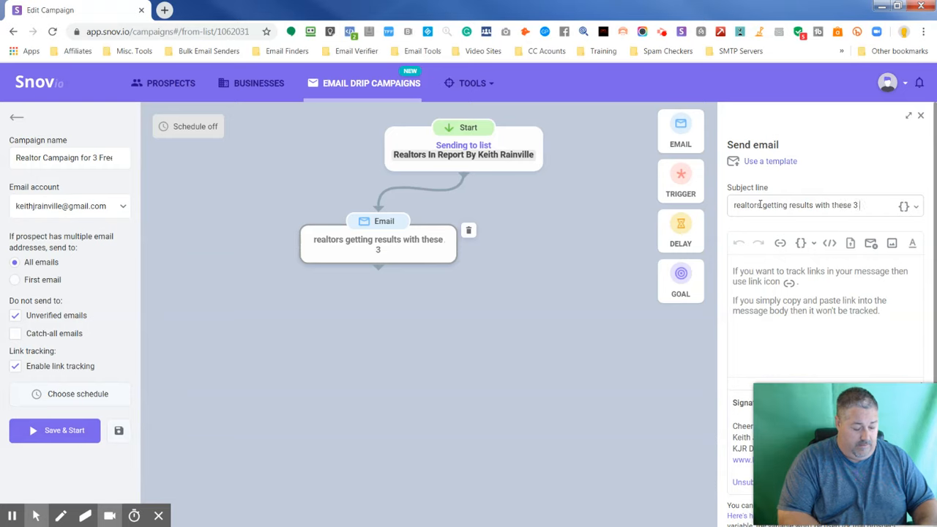
text(buyer)
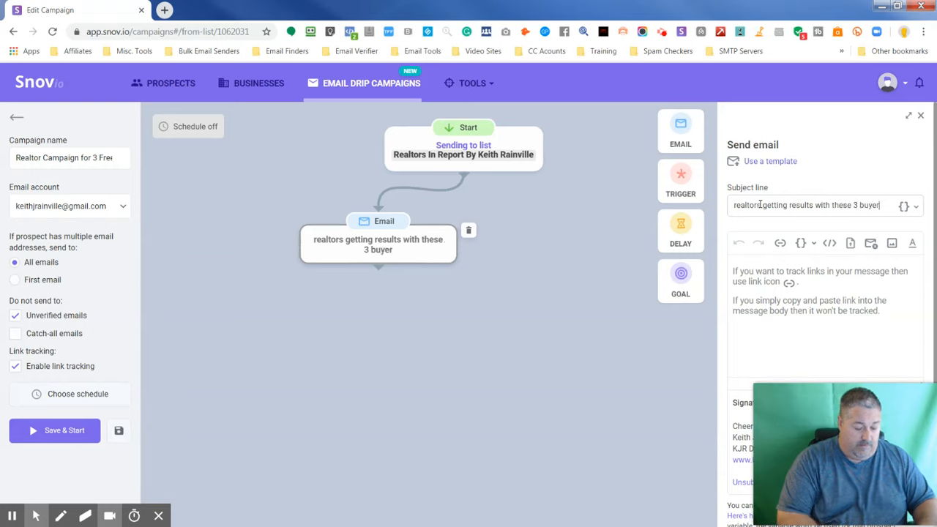
text(/seller funnl)
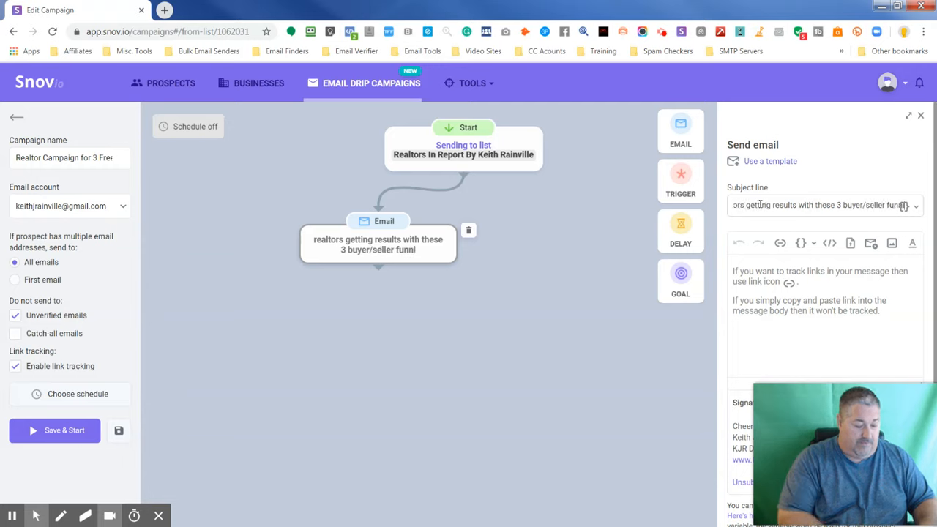
key(BackSpace)
text(el)
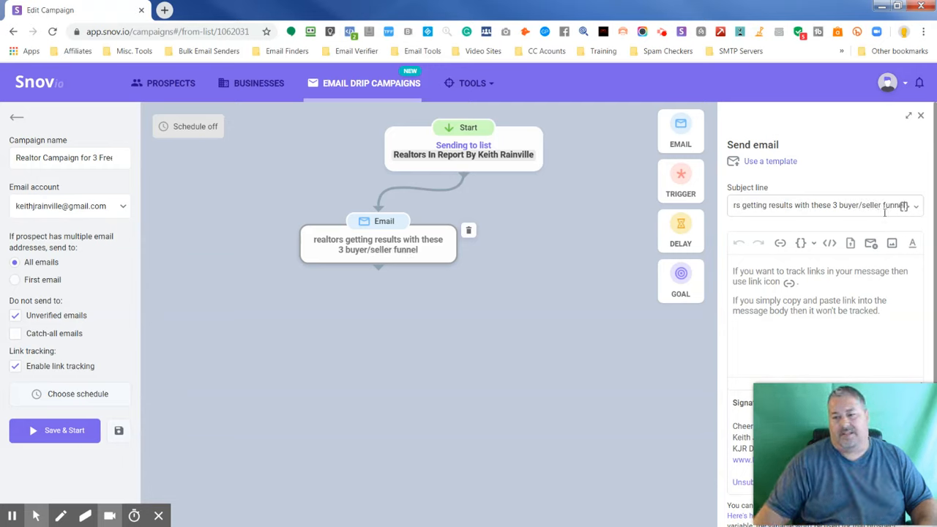
- Enlarge the email editor and correct the subject line to "Realtors getting results with these 3 buyer/seller Funnels"
click(909, 118)
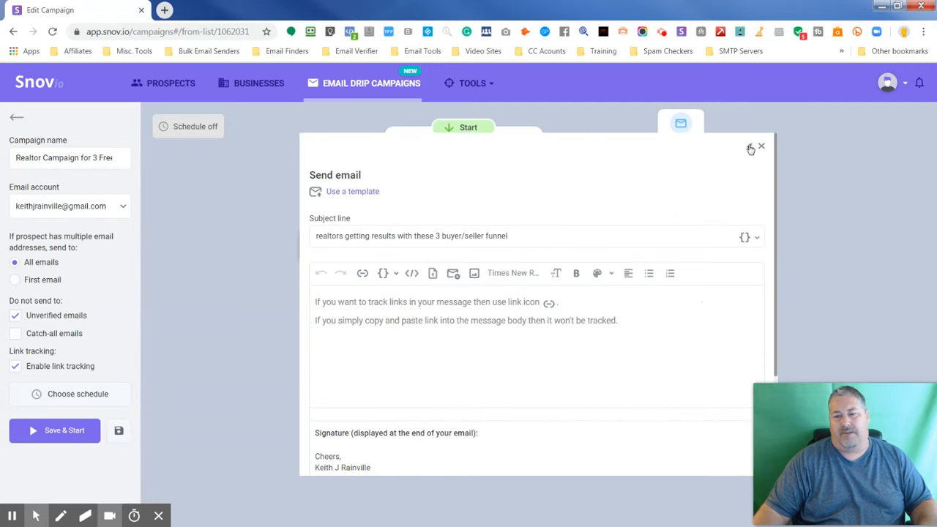
click(510, 235)
click(489, 235)
key(BackSpace)
text(F)
click(315, 236)
key(Delete)
text(R)
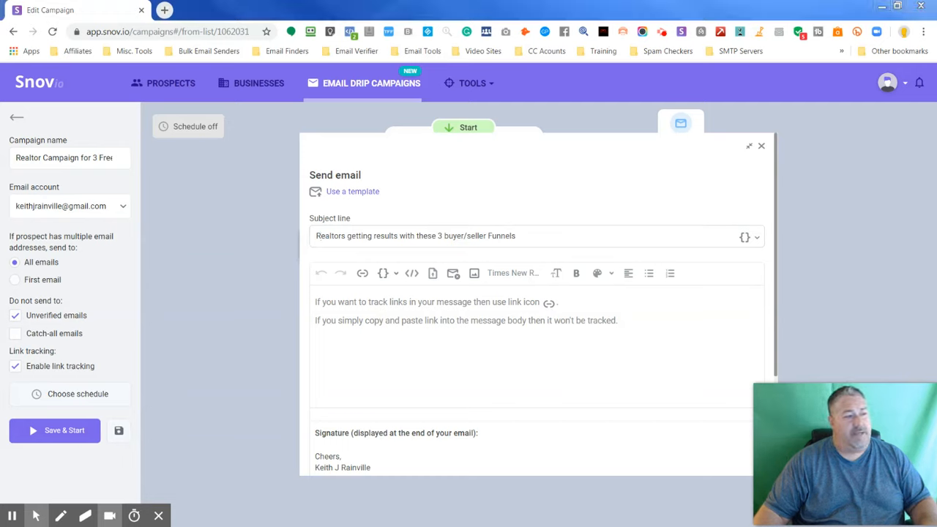
- Paste the prepared introduction message about ClickFunnels real estate leads into the email body
click(325, 303)
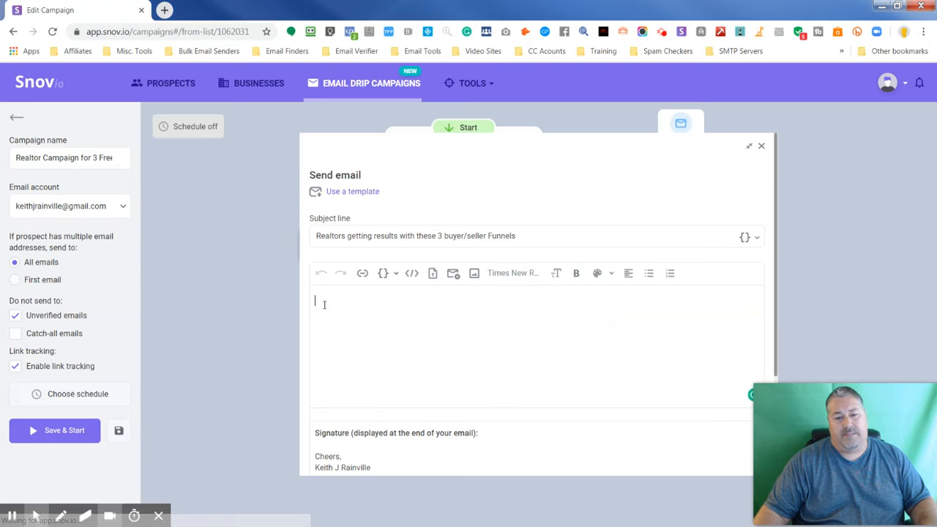
right_click(324, 303)
click(355, 370)
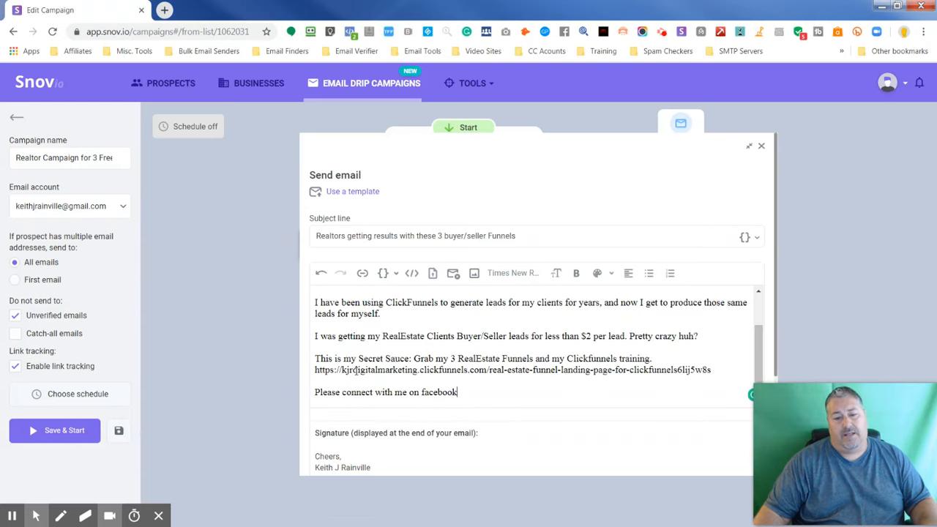
- Review the pasted email message from greeting to closing line, together with the signature and unsubscribe link
drag(759, 352, 759, 357)
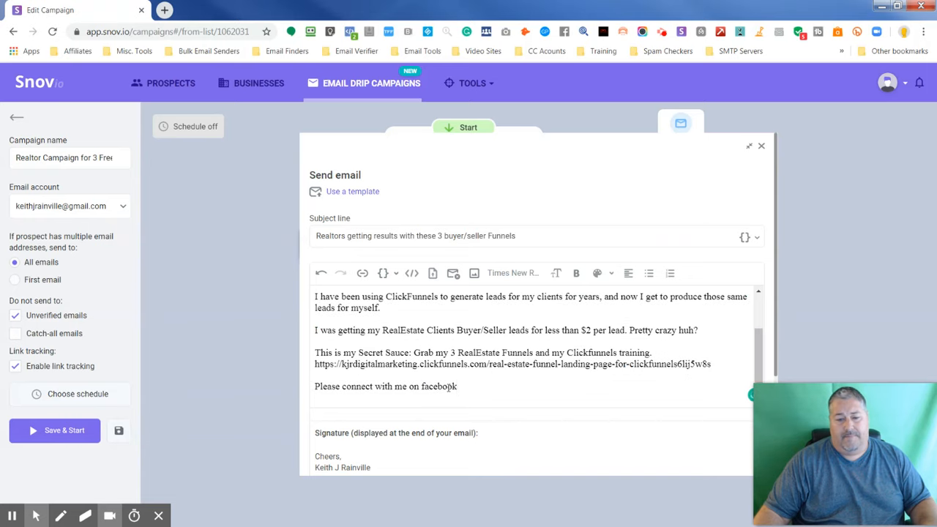
scroll(439, 426, down, 2)
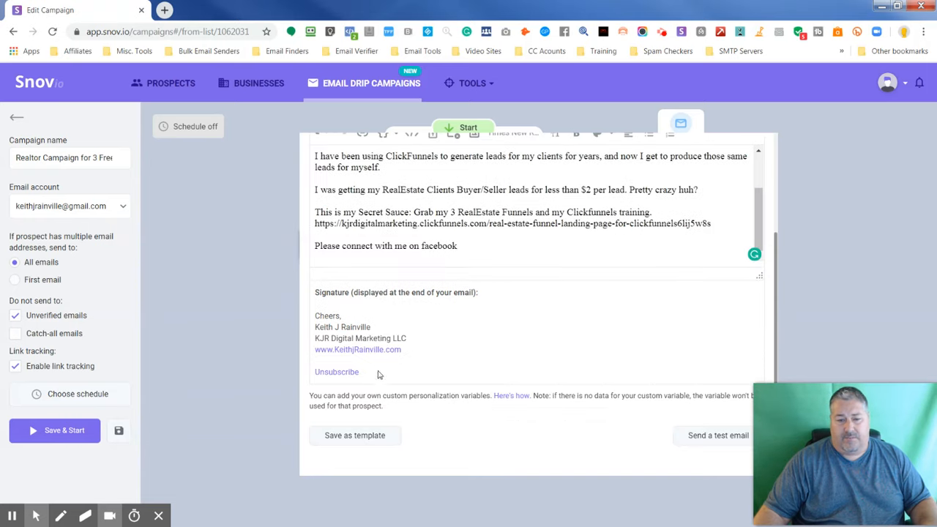
click(463, 245)
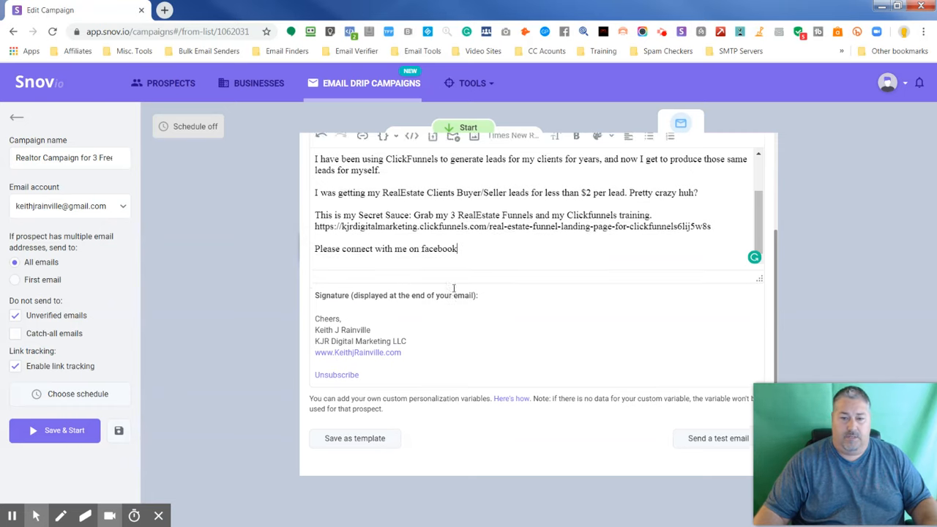
scroll(499, 293, up, 1)
click(715, 285)
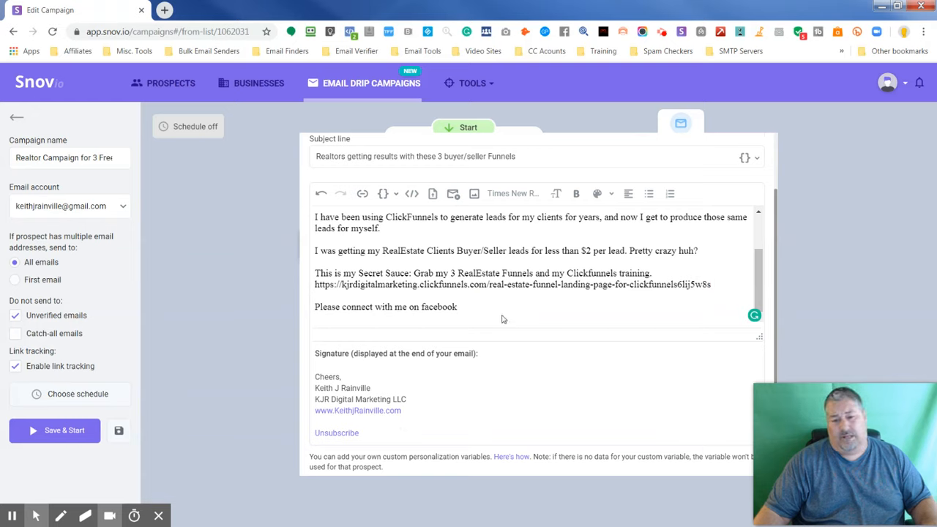
scroll(683, 319, up, 2)
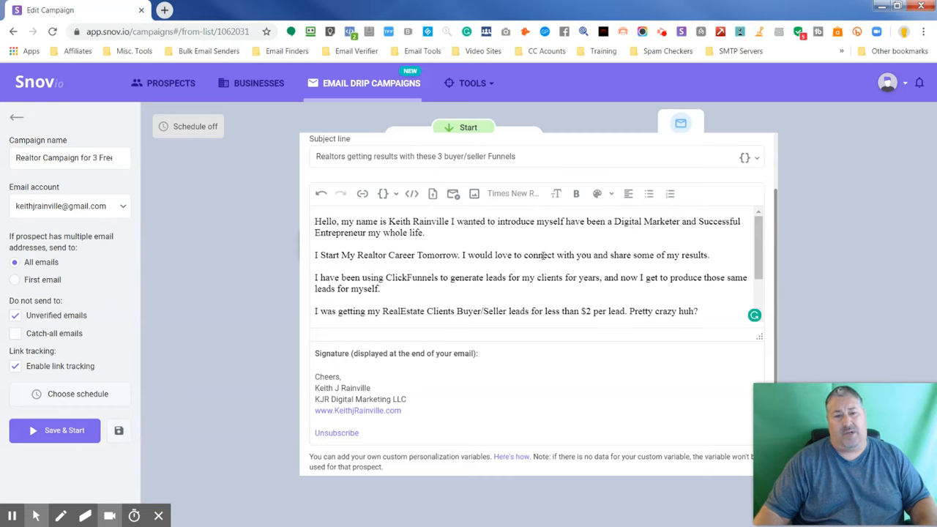
scroll(518, 275, up, 1)
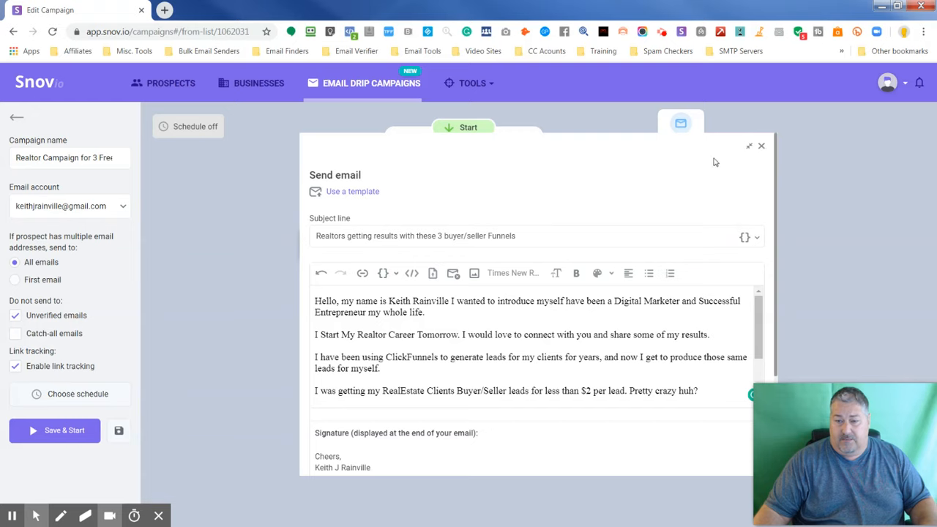
key(ctrl+v)
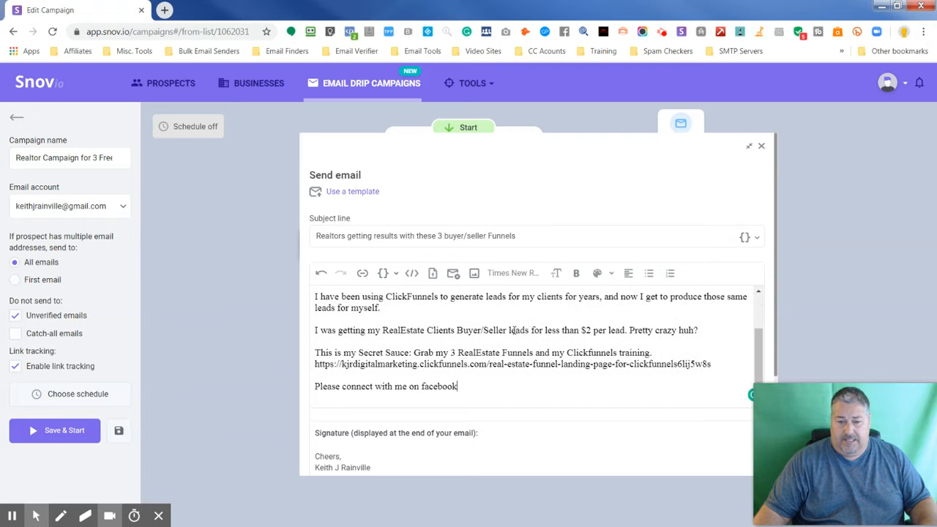
scroll(428, 324, up, 2)
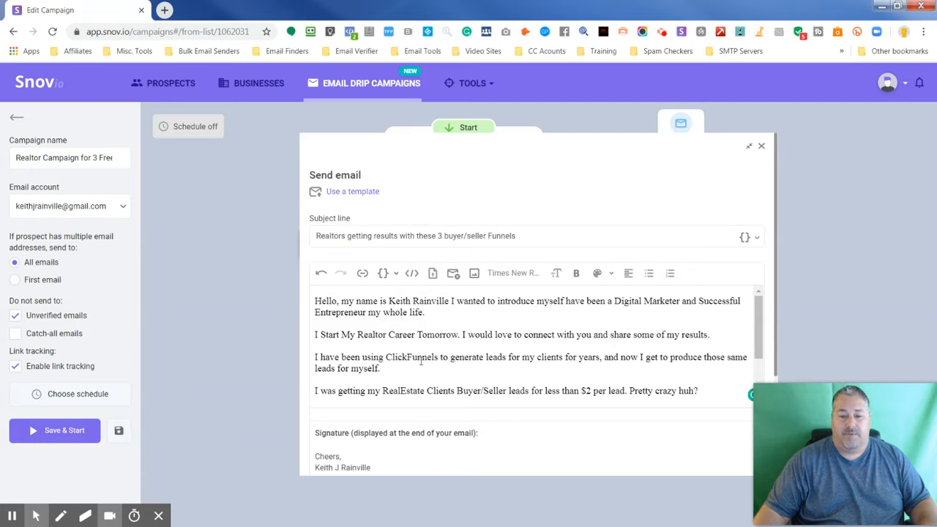
key(ctrl+v)
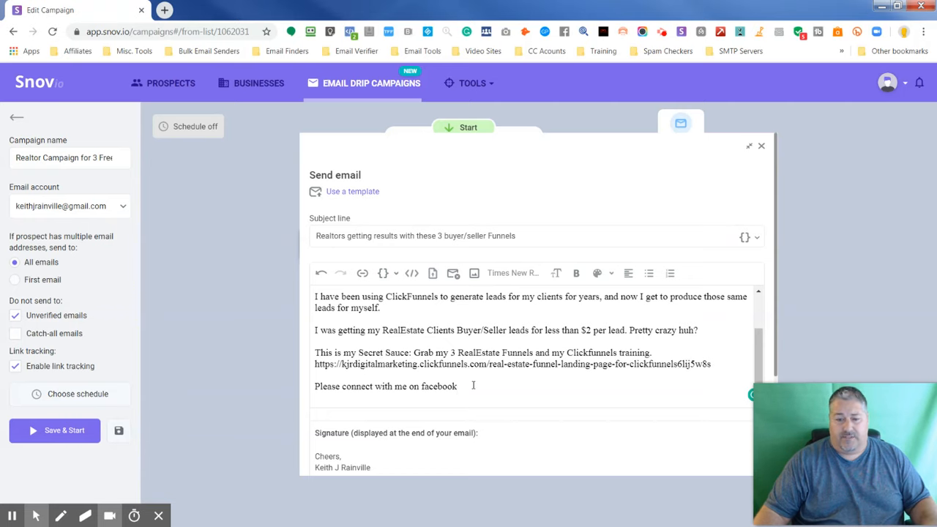
- Try to send a test email to the prefilled address, remove that address and abandon the test
scroll(473, 385, down, 2)
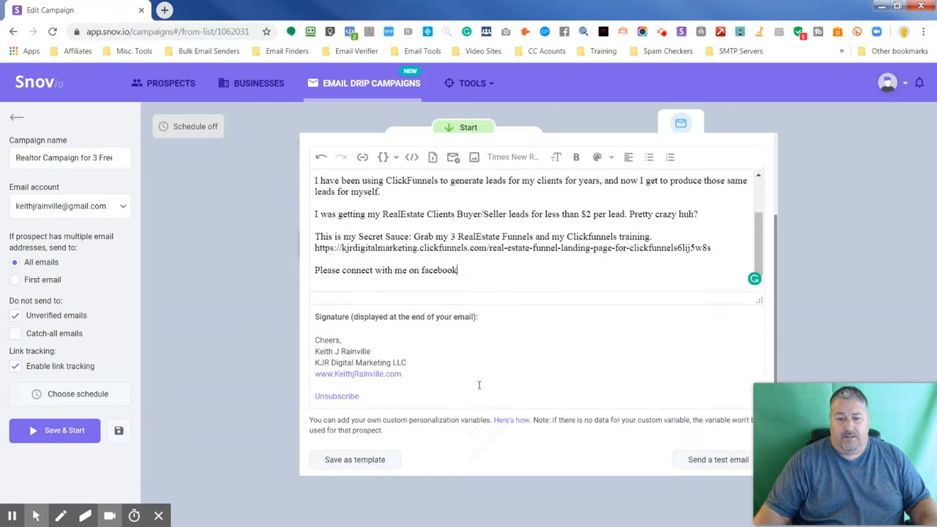
click(719, 437)
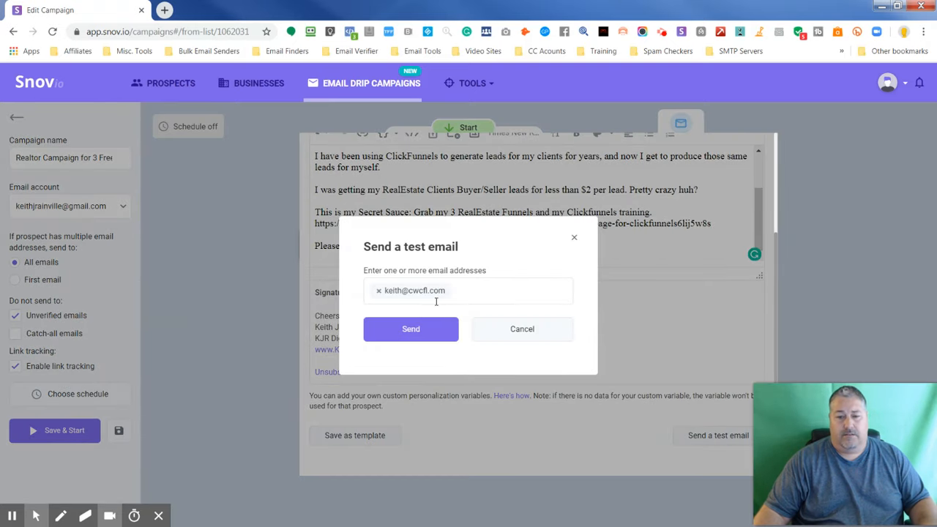
click(412, 329)
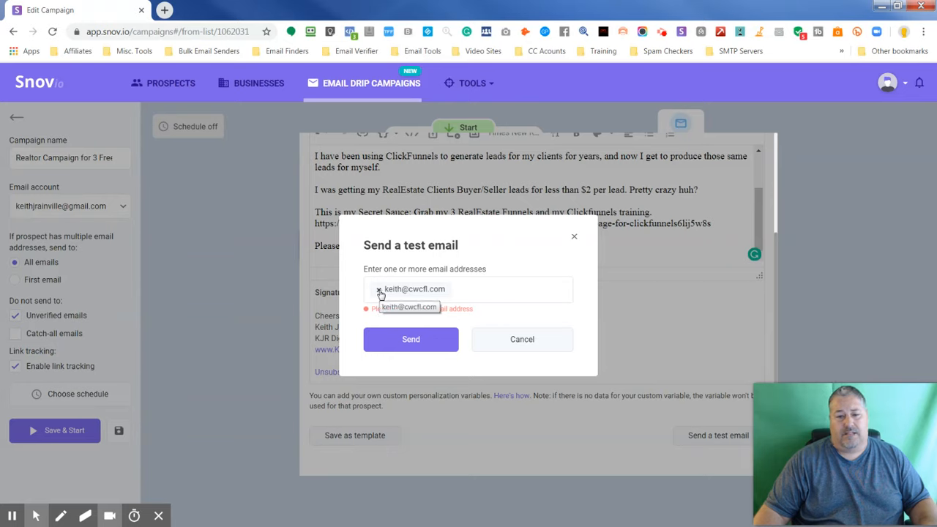
click(380, 290)
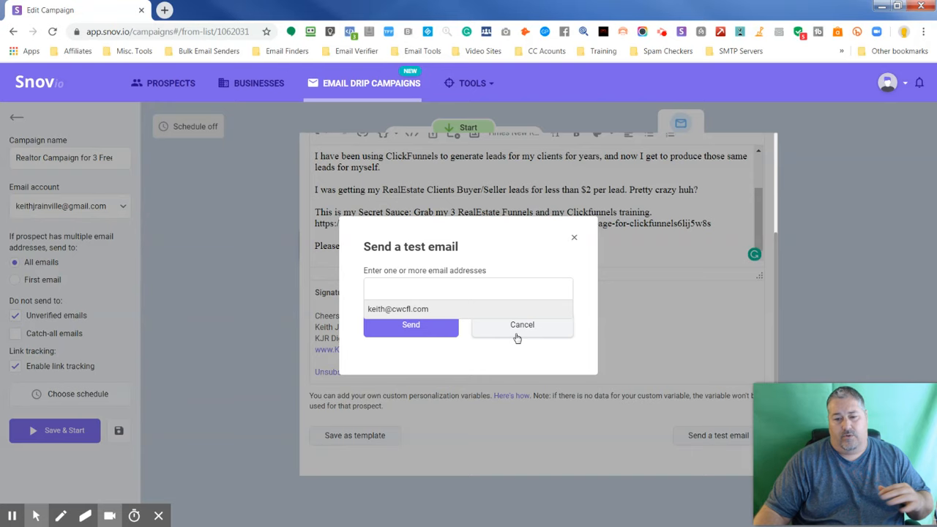
click(575, 239)
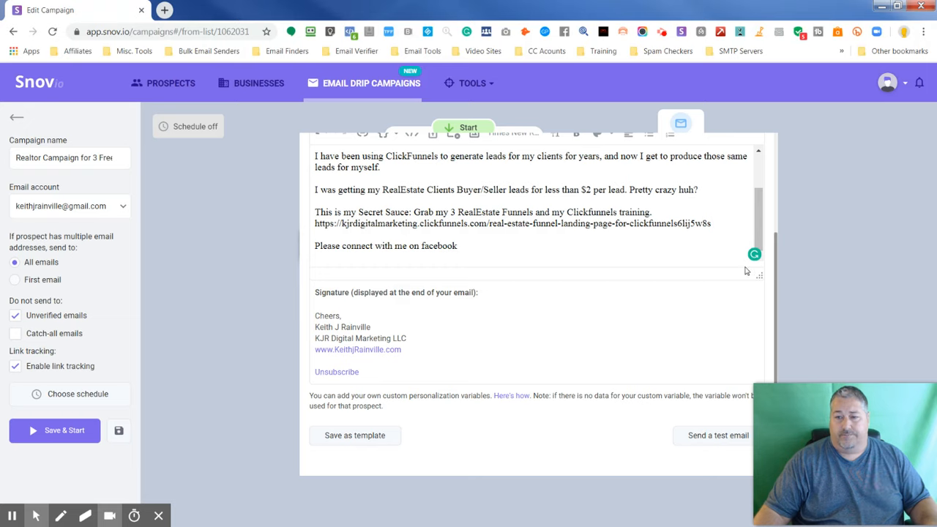
- Return the enlarged email editor to its compact size beside the campaign flow
scroll(739, 271, up, 3)
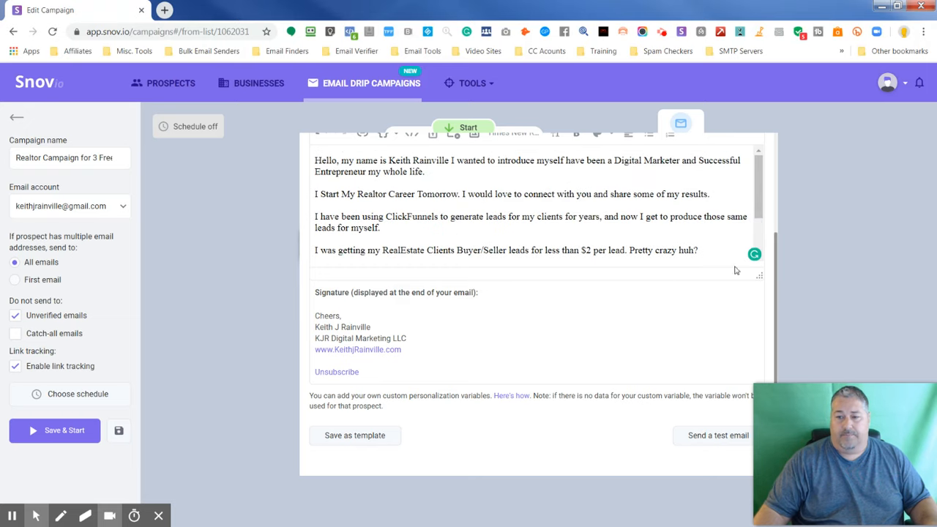
scroll(776, 249, up, 2)
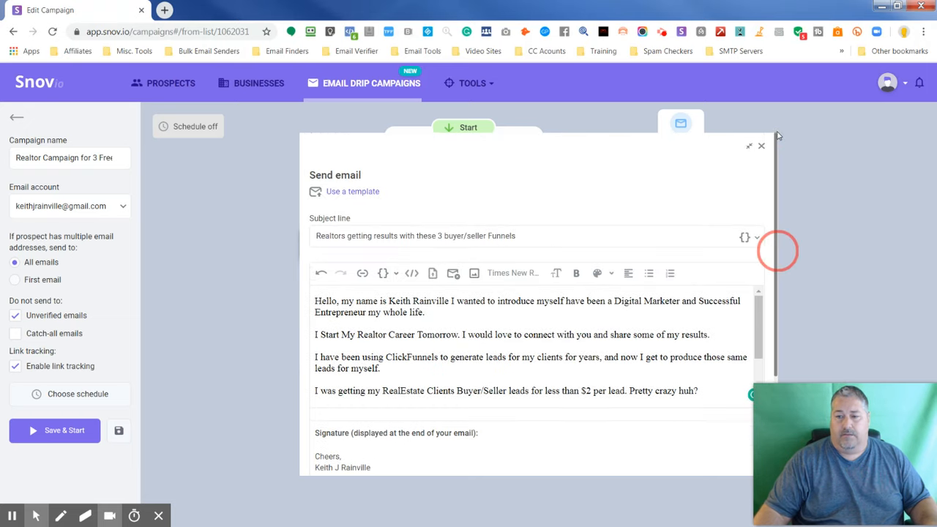
click(749, 149)
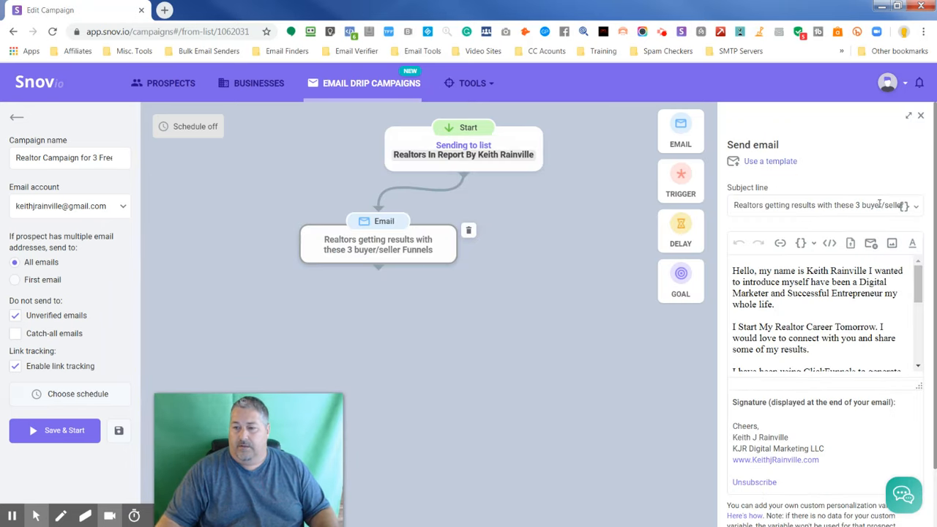
- Review the email message and its Secret Sauce sentence, and examine the editor's personalization variables and insert tools
drag(922, 287, 915, 364)
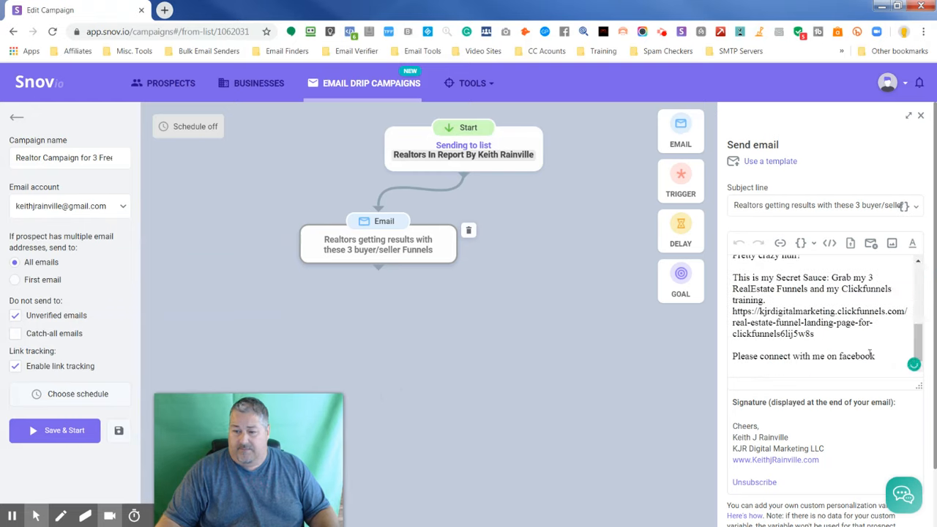
scroll(875, 347, up, 1)
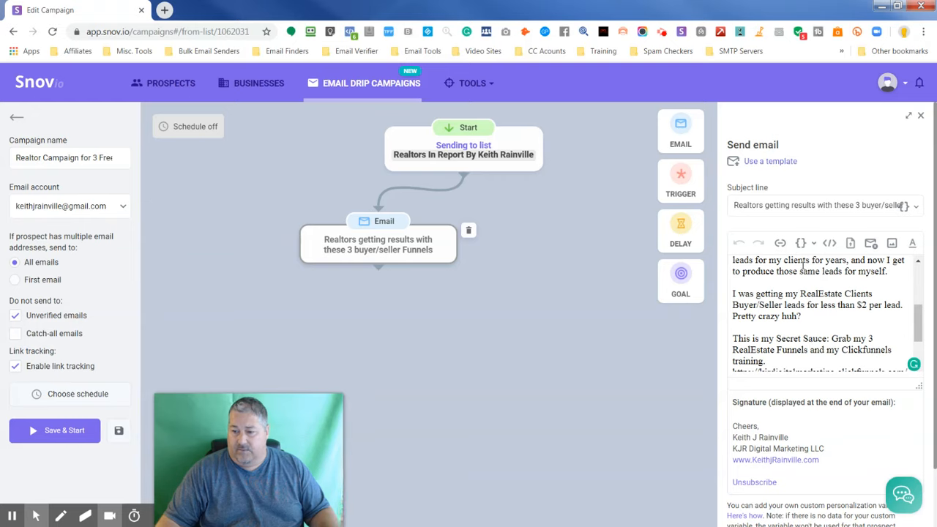
scroll(834, 329, up, 5)
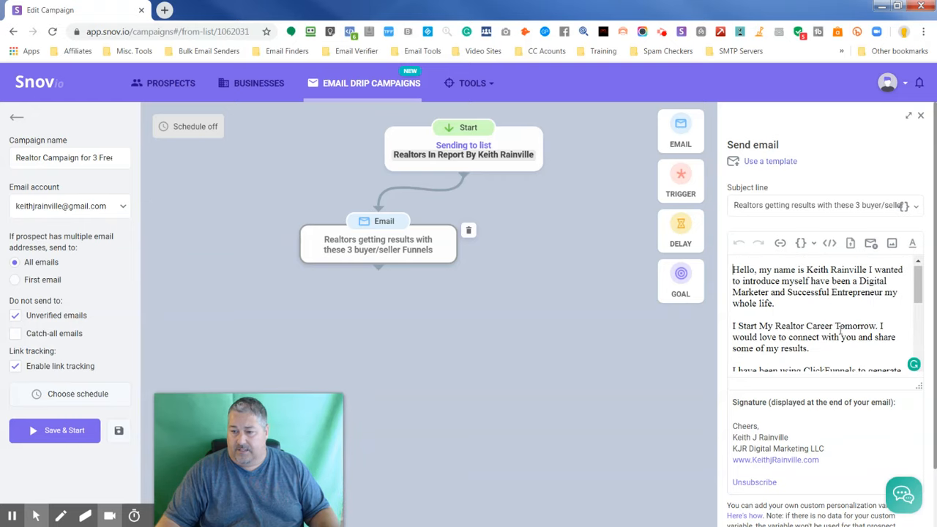
scroll(772, 311, down, 4)
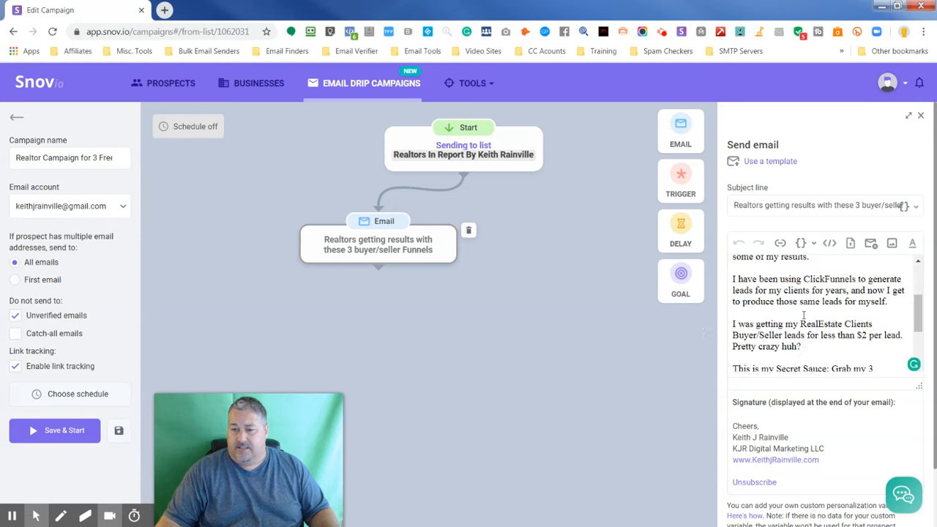
scroll(768, 304, down, 3)
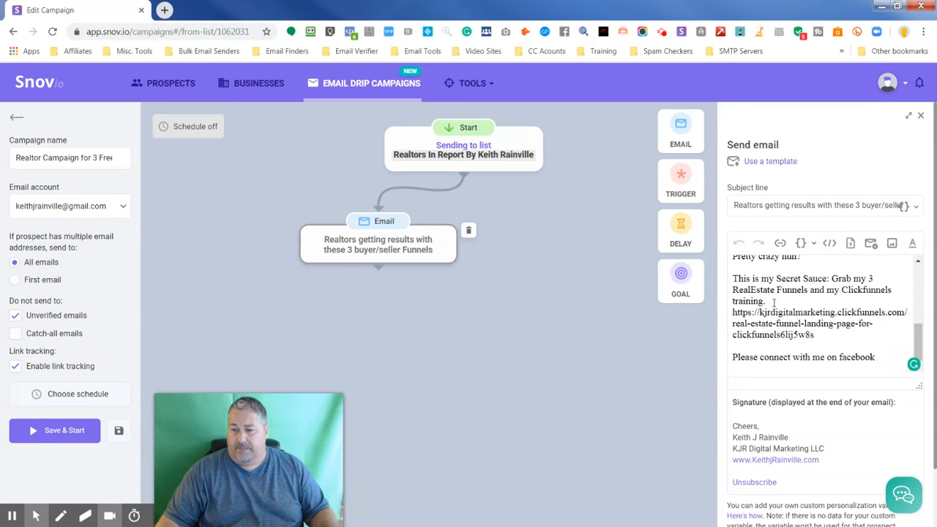
drag(767, 301, 733, 279)
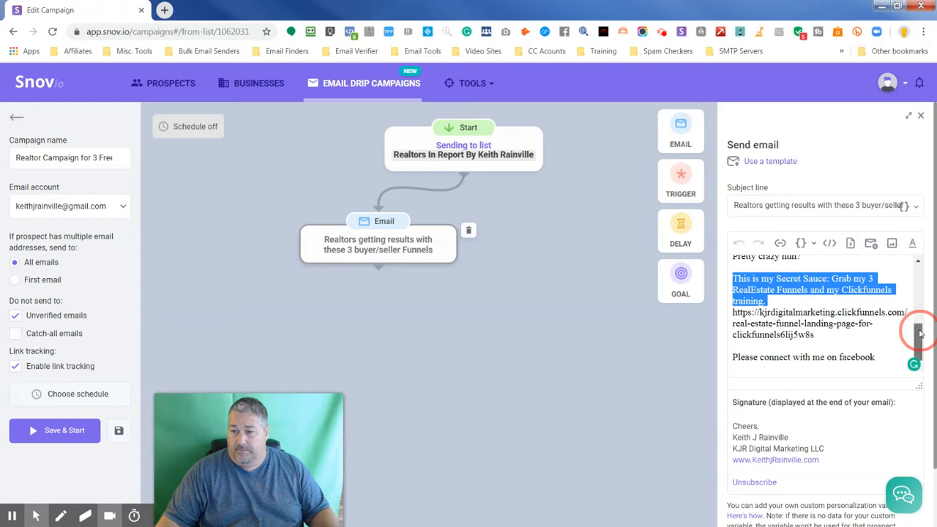
drag(922, 330, 923, 272)
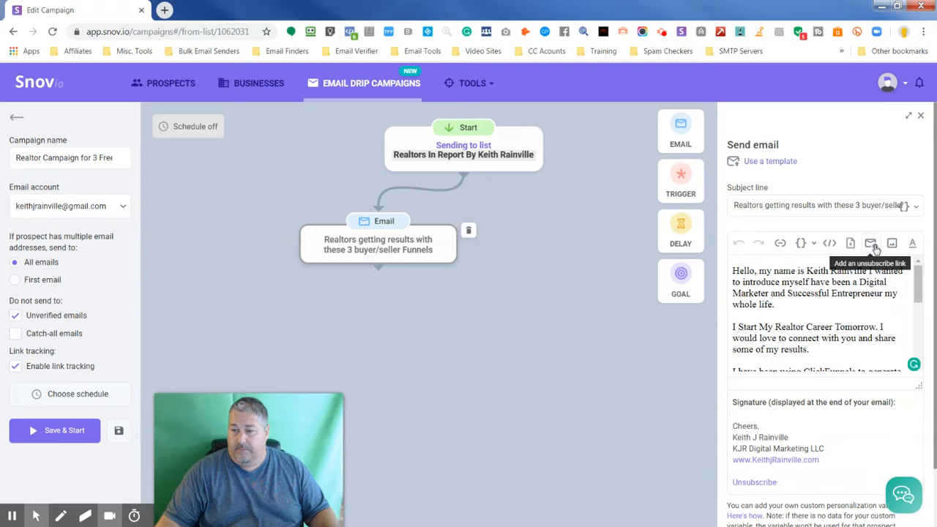
click(814, 246)
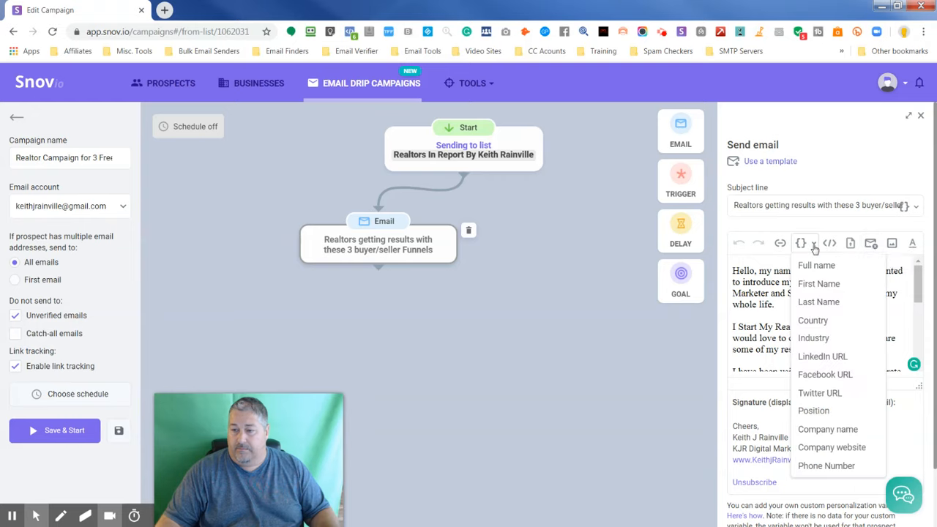
click(849, 226)
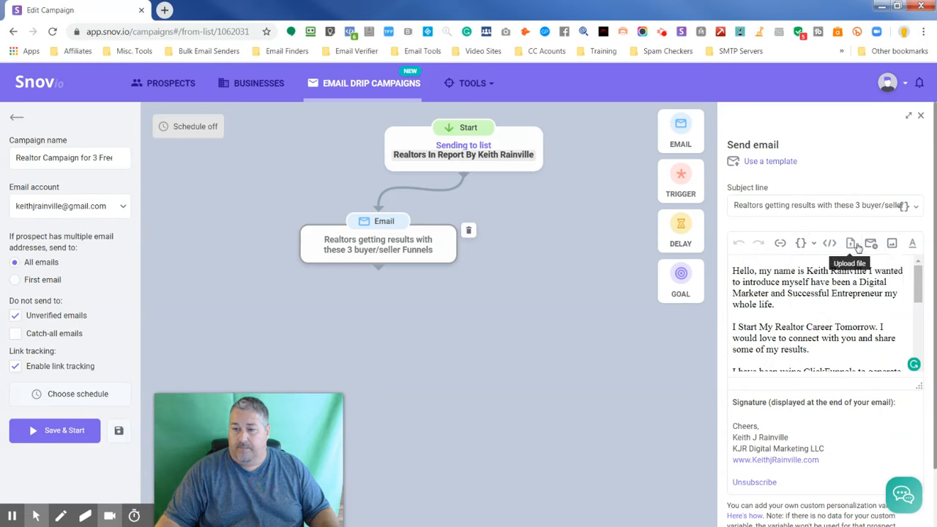
drag(917, 276, 913, 365)
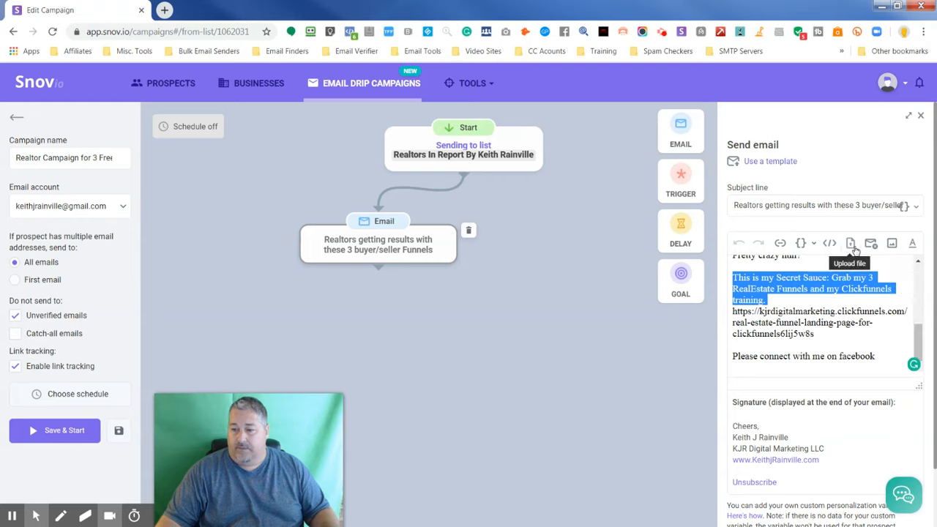
- Show the text formatting options and make the sentence "This is my Secret Sauce: Grab my 3 RealEstate Funnels and my Clickfunnels training." bold
click(912, 243)
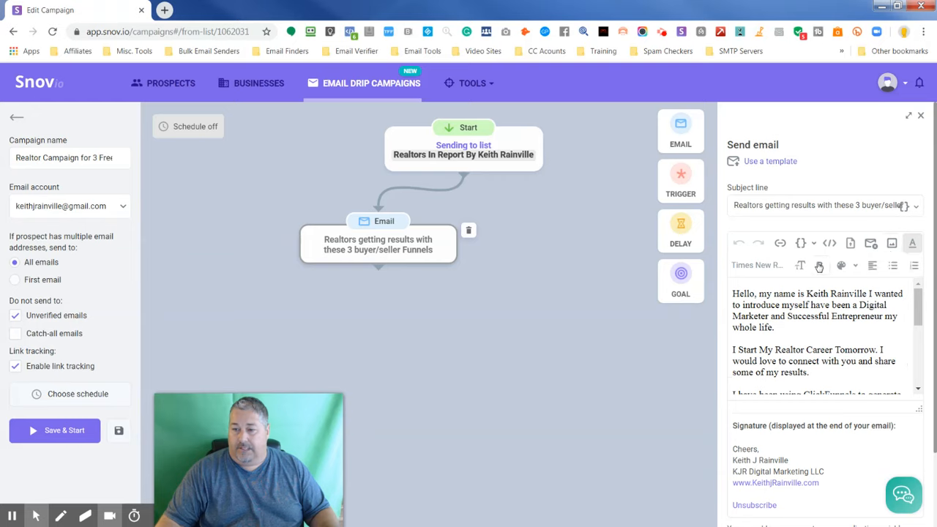
click(819, 265)
click(840, 288)
drag(917, 300, 917, 380)
drag(793, 329, 730, 303)
click(912, 244)
click(911, 244)
drag(908, 299, 908, 336)
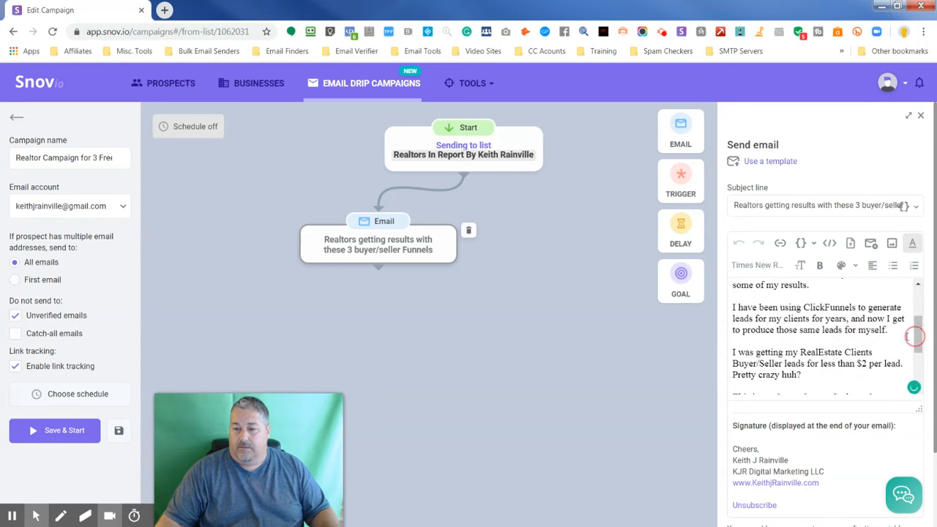
scroll(864, 334, down, 3)
drag(783, 320, 734, 300)
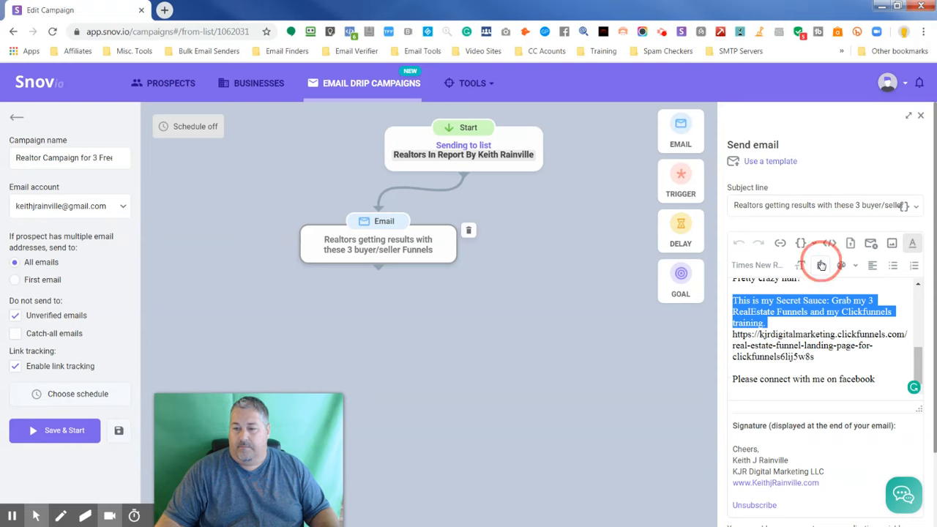
click(819, 266)
click(839, 290)
click(814, 317)
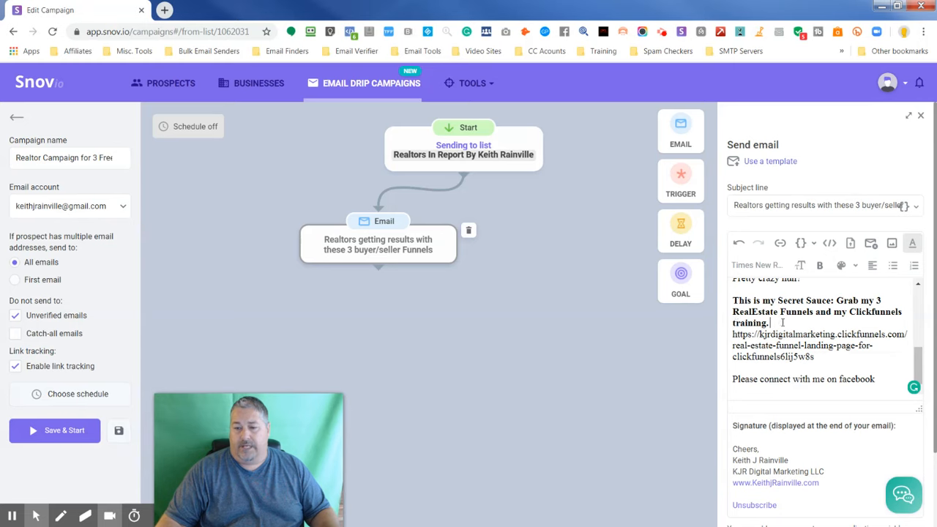
- Add a Trigger block after the first email and connect its Yes branch to a second Email block
scroll(783, 322, down, 5)
scroll(783, 322, up, 4)
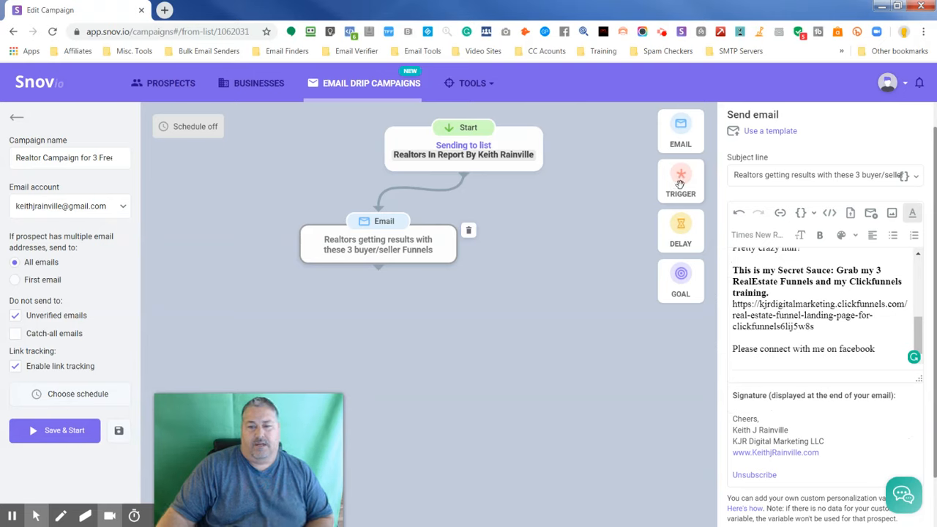
drag(683, 181, 330, 331)
drag(378, 271, 354, 346)
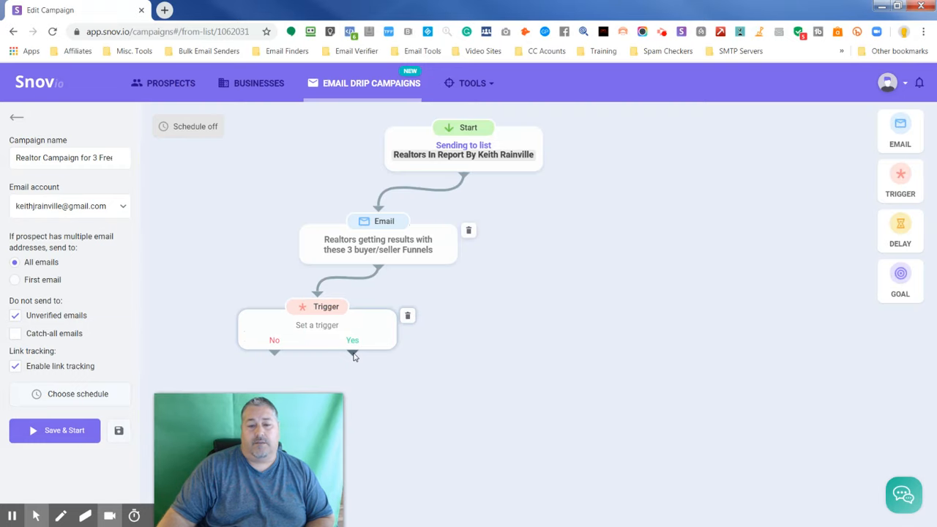
drag(899, 135, 466, 385)
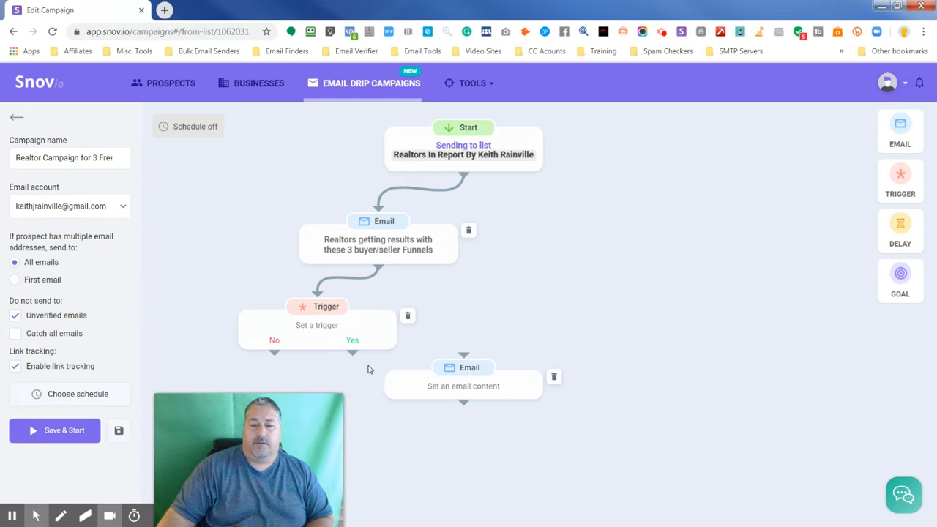
drag(353, 356, 463, 356)
- Set the trigger condition to "Contact opened email" with a waiting time of up to 1 day
click(320, 326)
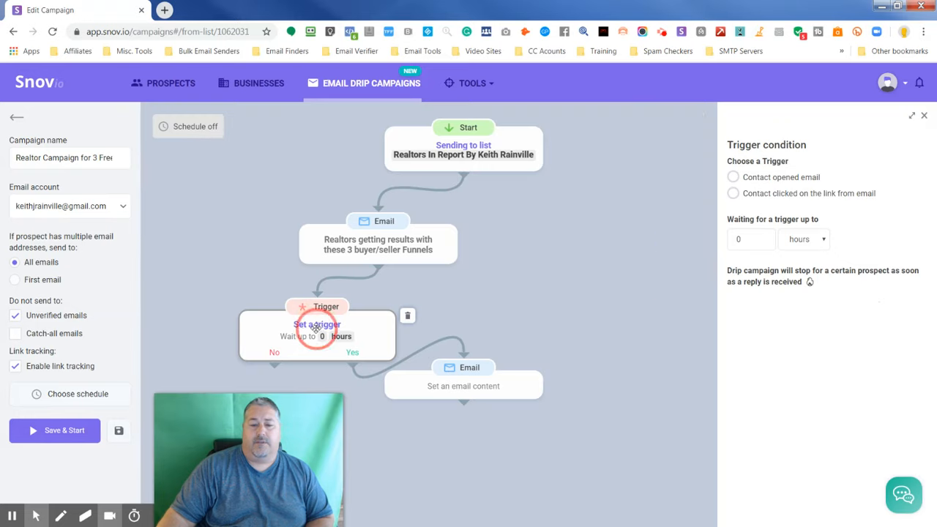
click(733, 177)
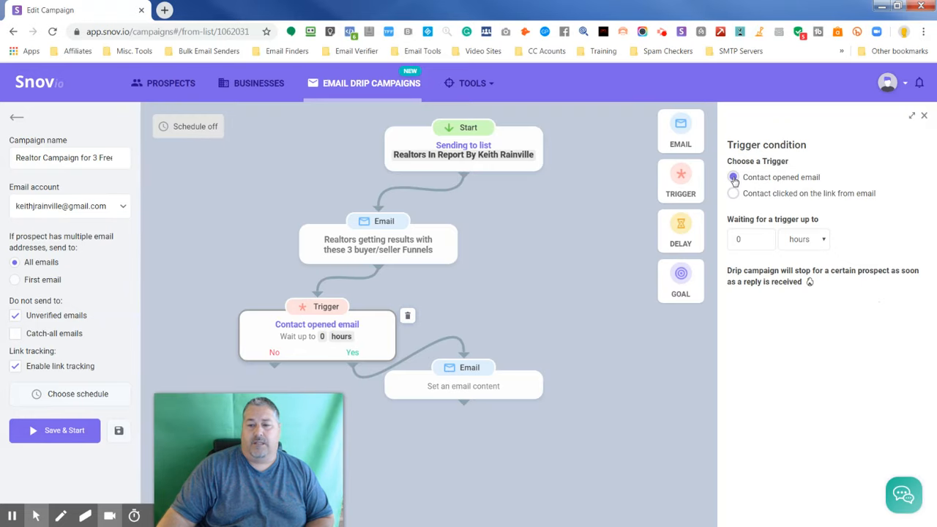
click(761, 238)
click(823, 241)
click(824, 241)
click(823, 241)
click(823, 240)
click(823, 242)
click(796, 254)
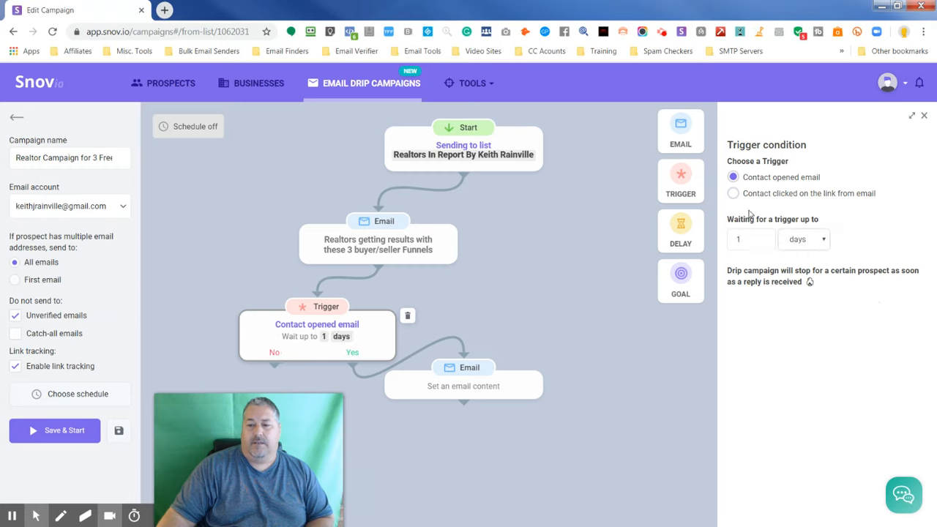
- Open the second email's content, select its subject line, and delete both the second Email block and the Trigger block
click(462, 379)
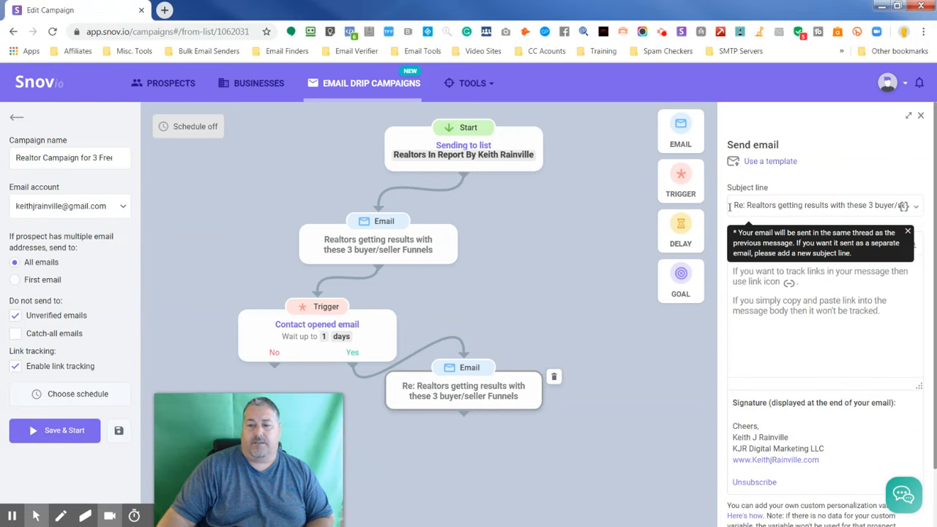
drag(731, 205, 925, 205)
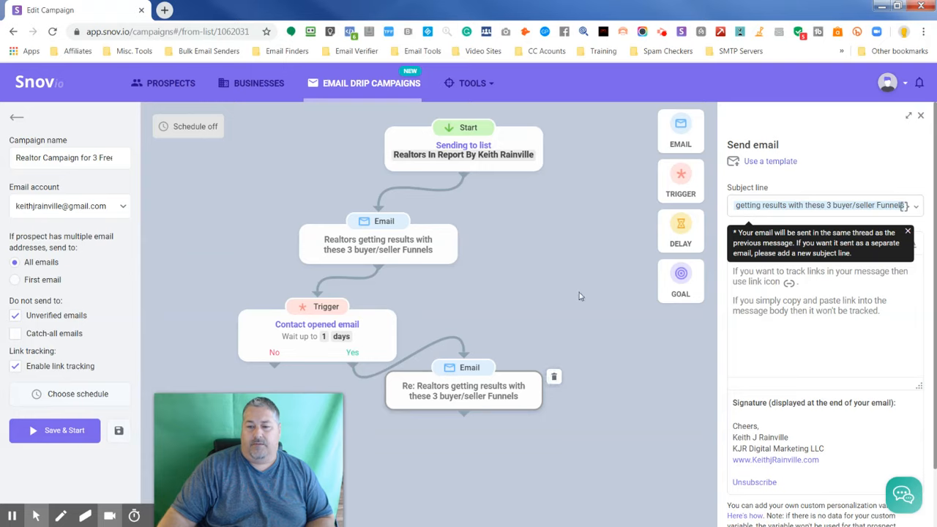
click(552, 377)
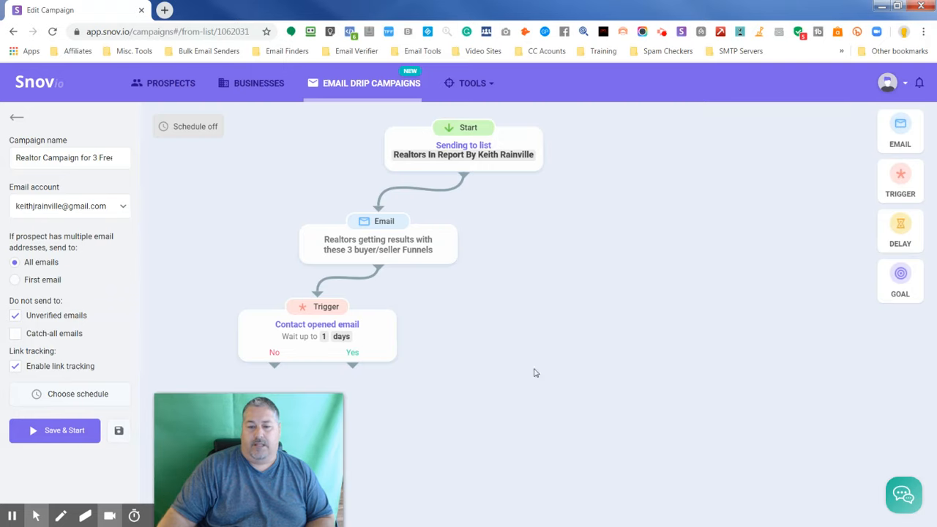
click(408, 328)
click(409, 314)
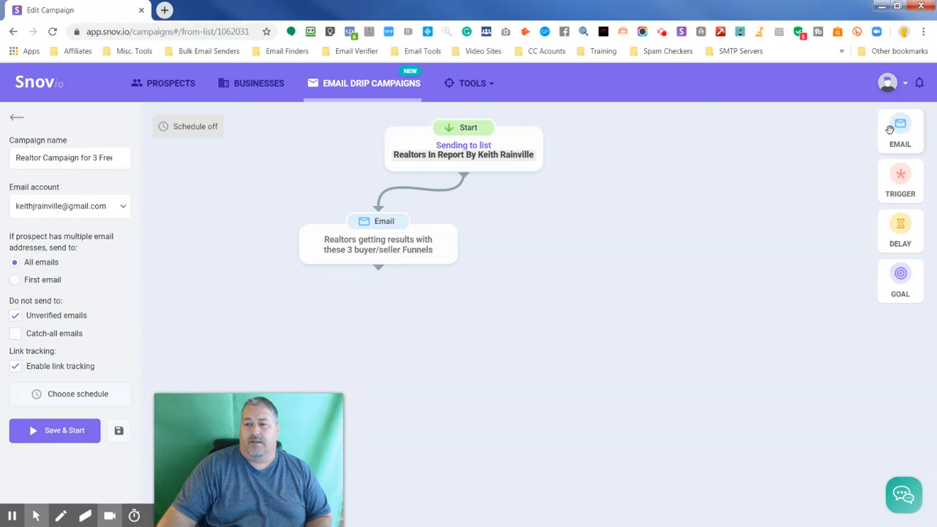
- Start a new sending schedule for the campaign and include Saturday among its sending days, leaving Sunday out
click(904, 242)
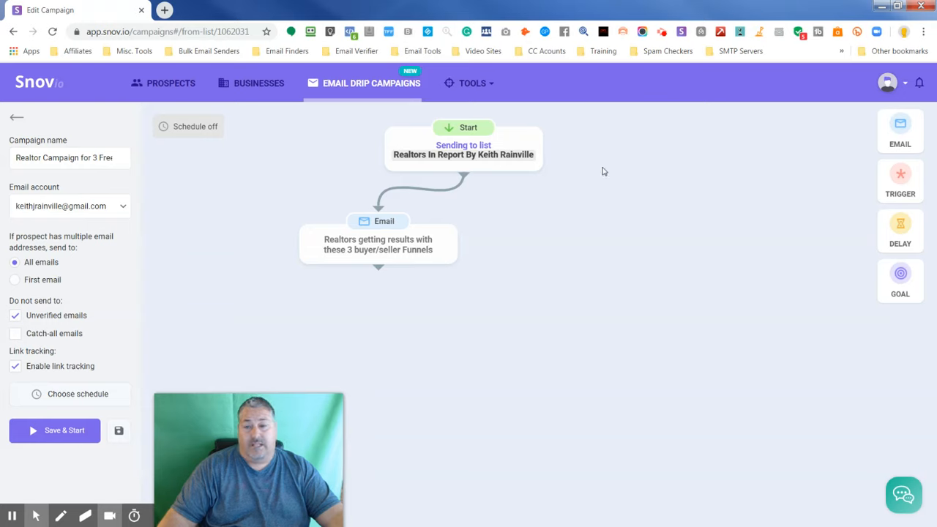
click(195, 126)
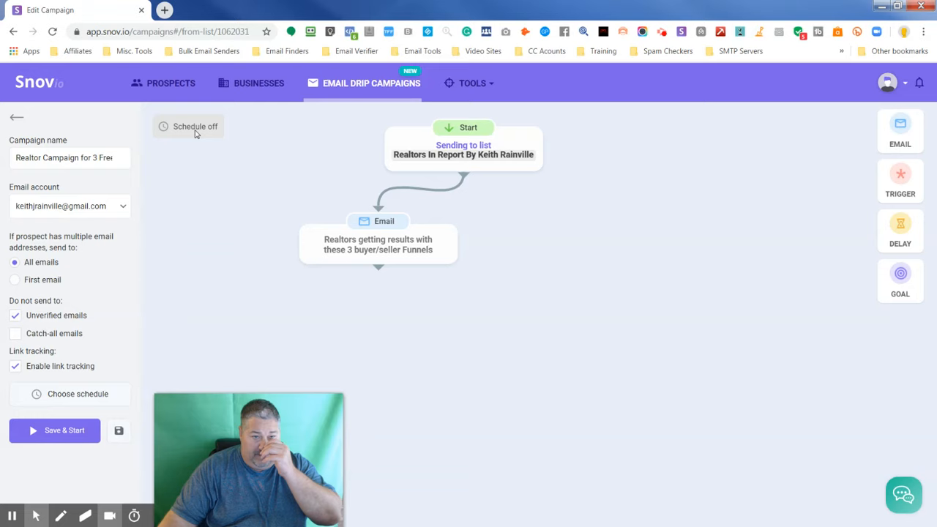
click(73, 393)
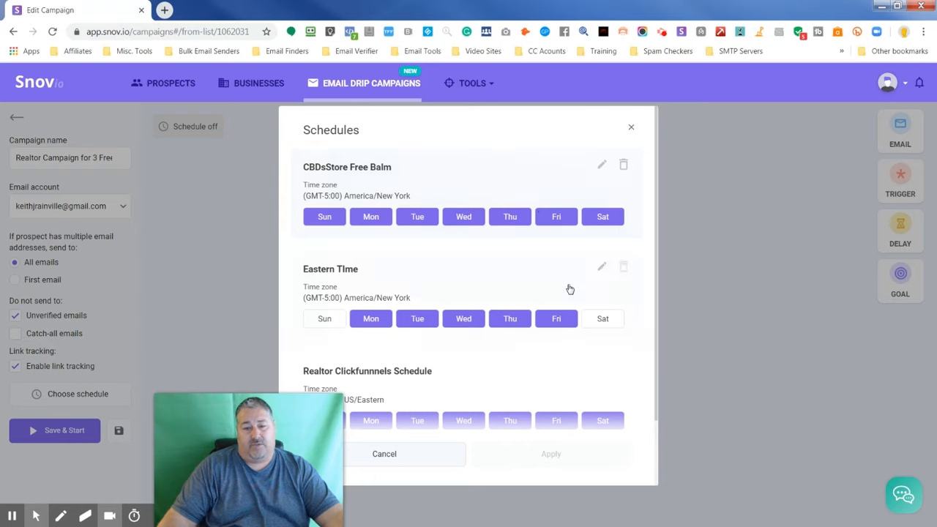
scroll(567, 293, down, 2)
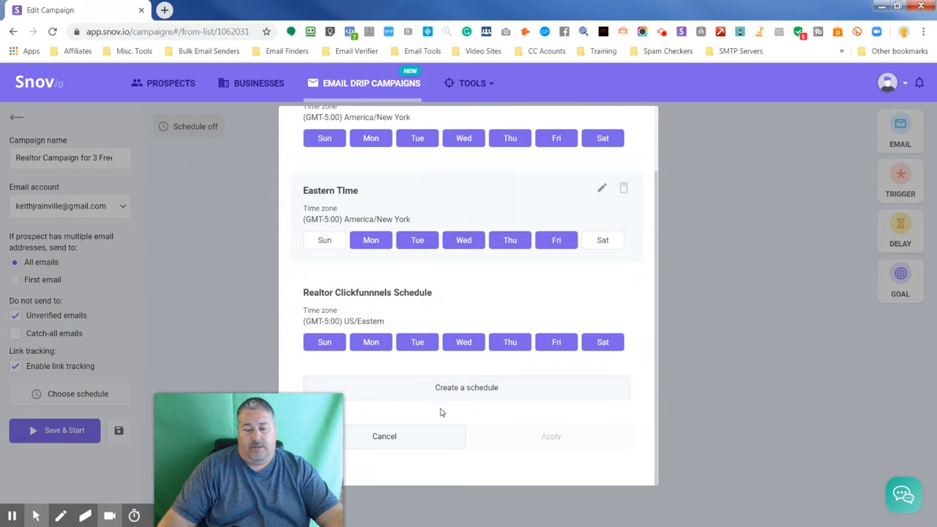
click(465, 389)
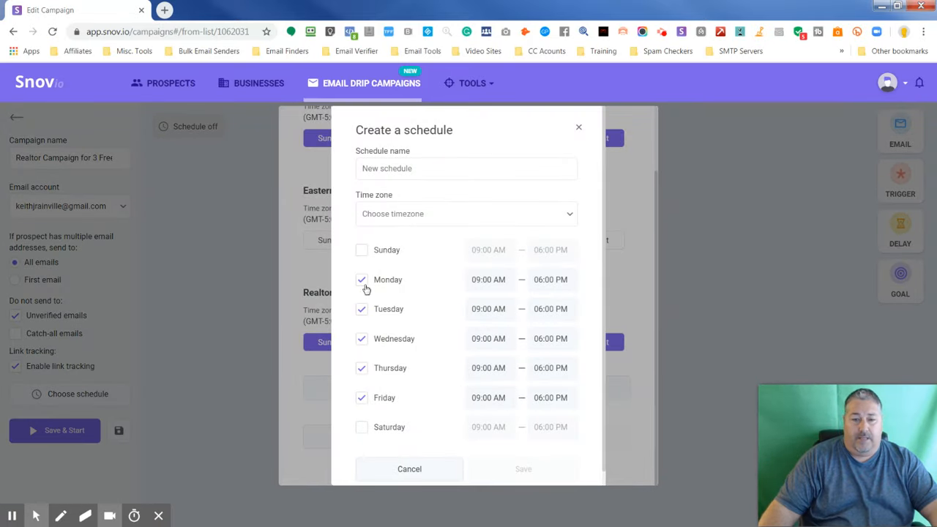
click(360, 251)
click(362, 251)
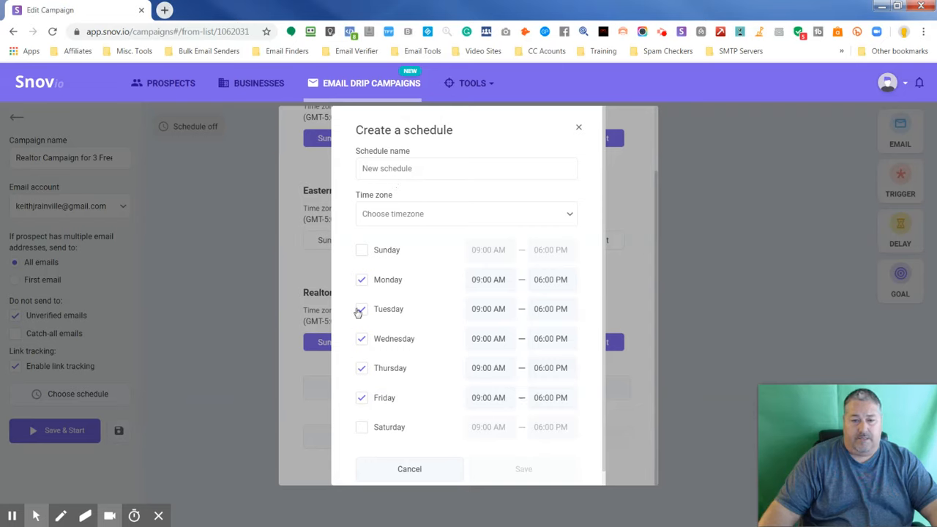
click(363, 428)
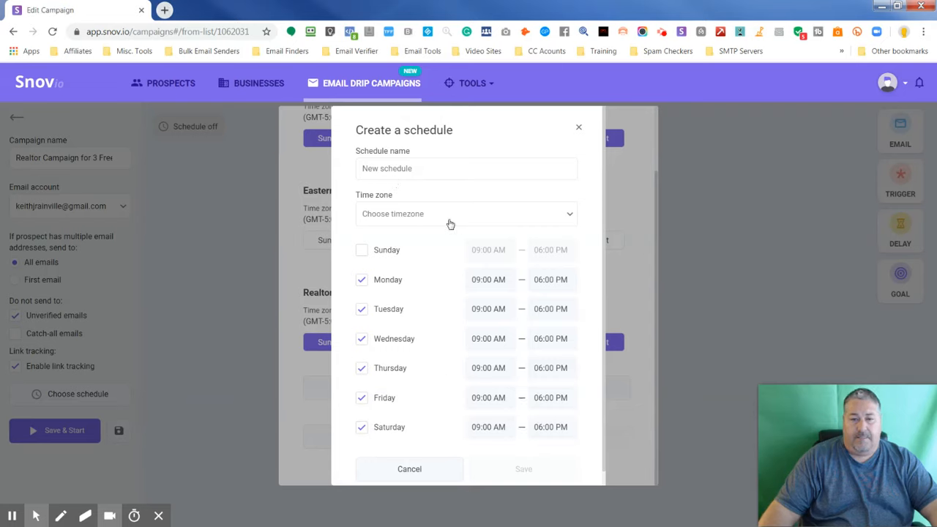
- Find the Eastern time zones and set the new schedule's time zone to (GMT-5:00) US/Eastern
click(570, 219)
click(419, 215)
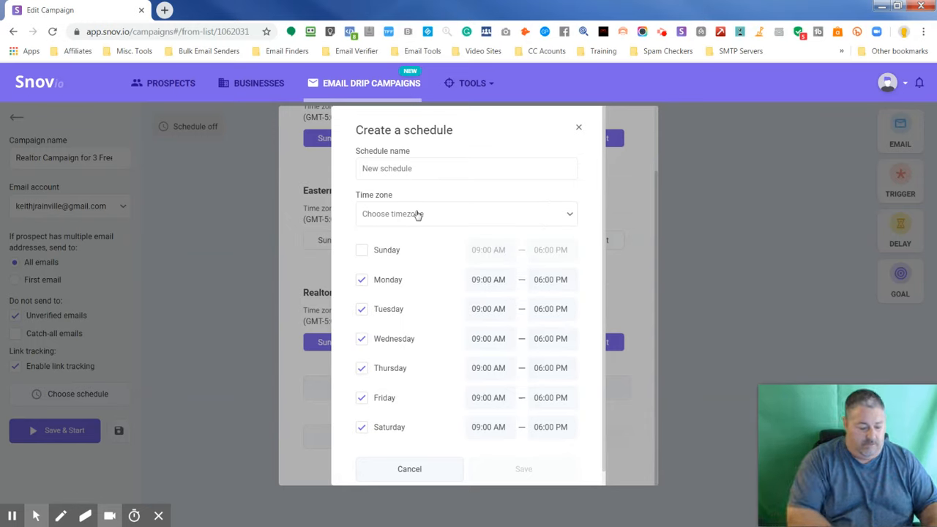
click(418, 215)
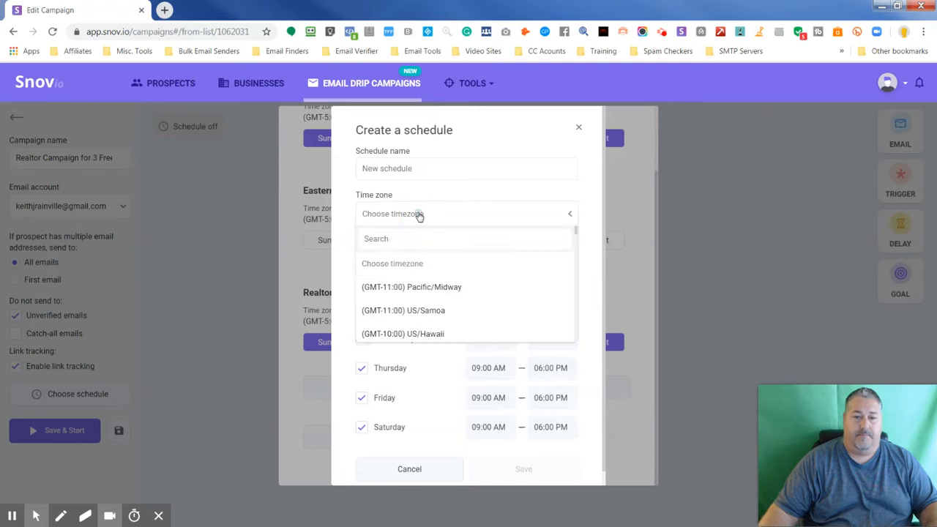
click(410, 243)
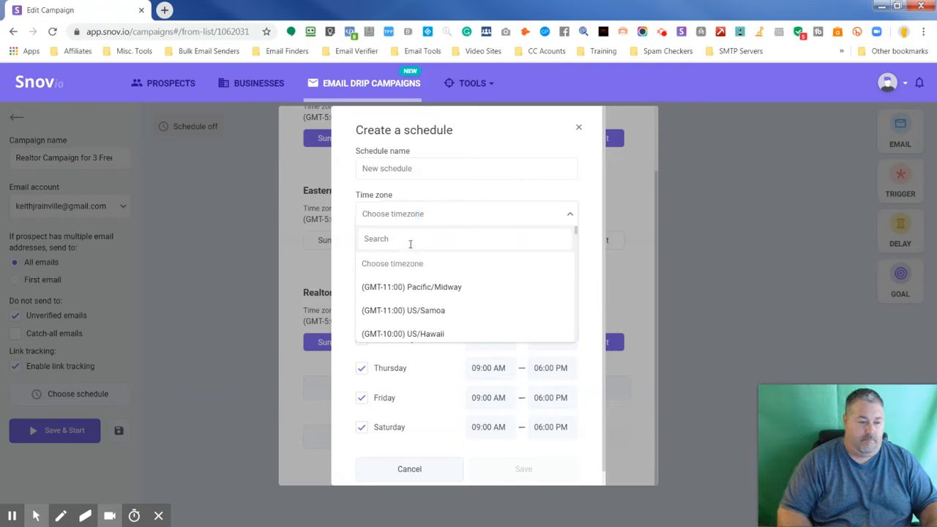
text(easter)
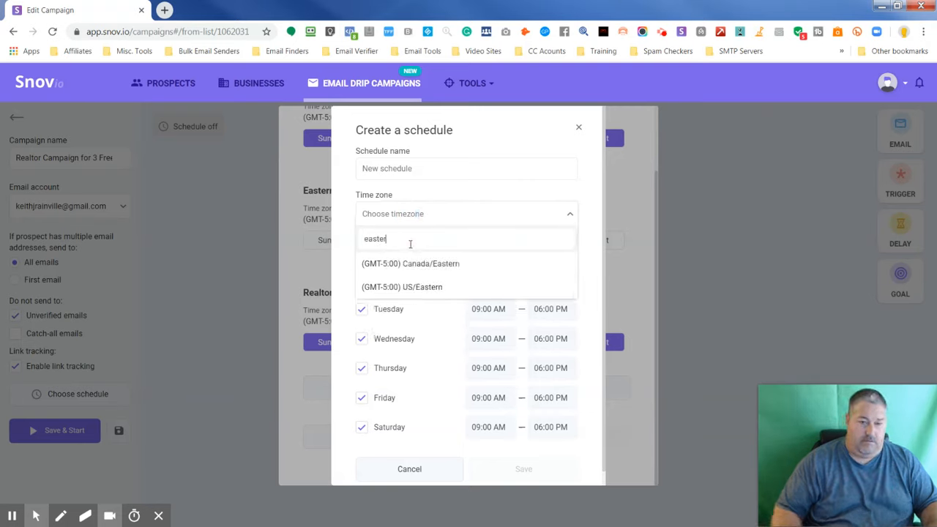
click(437, 288)
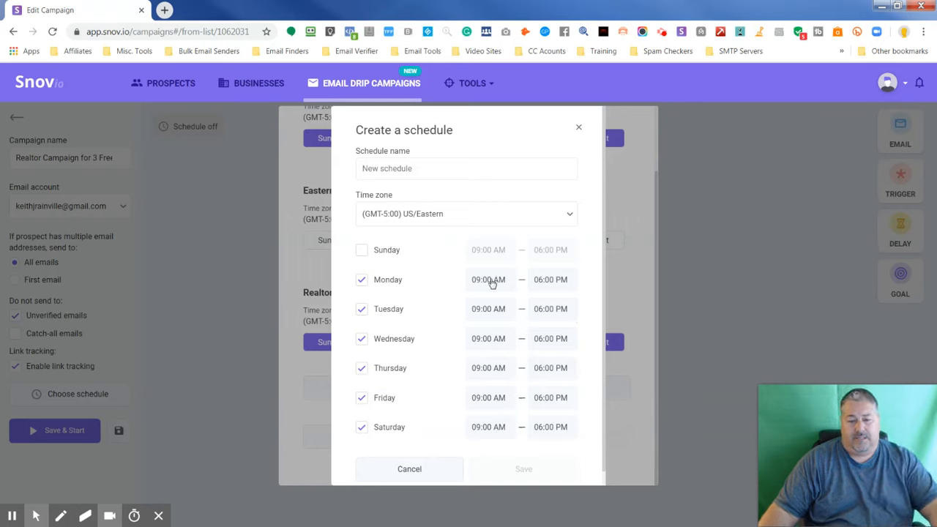
- Set the end of the sending window to 04:00 PM for Monday and Tuesday
click(544, 281)
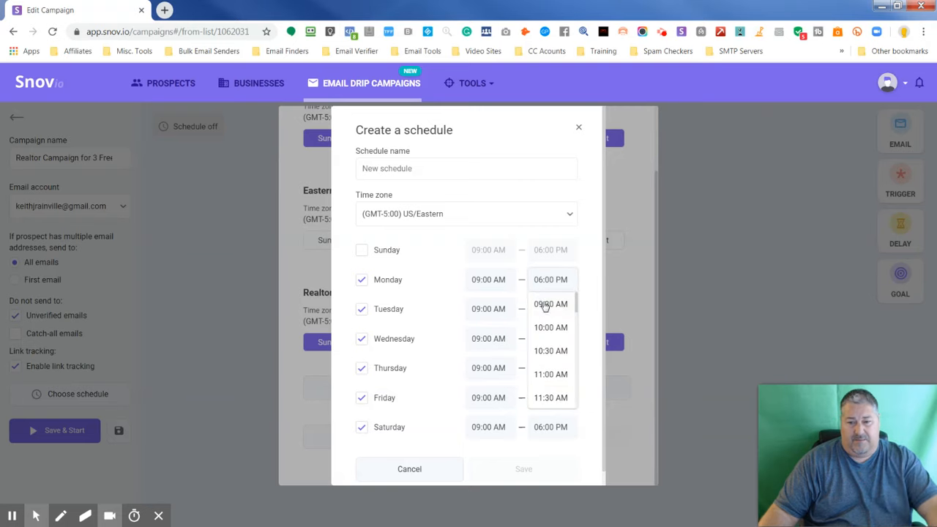
drag(576, 302, 575, 333)
scroll(562, 351, down, 3)
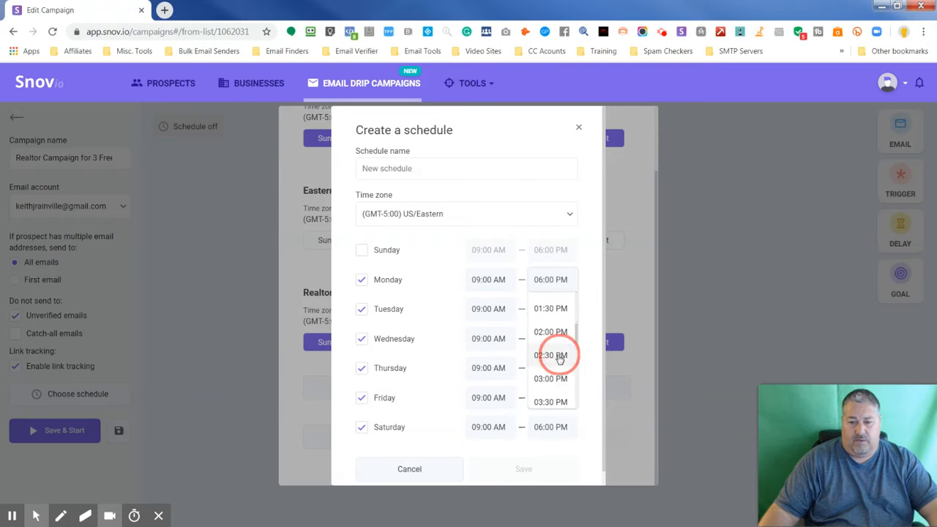
click(554, 376)
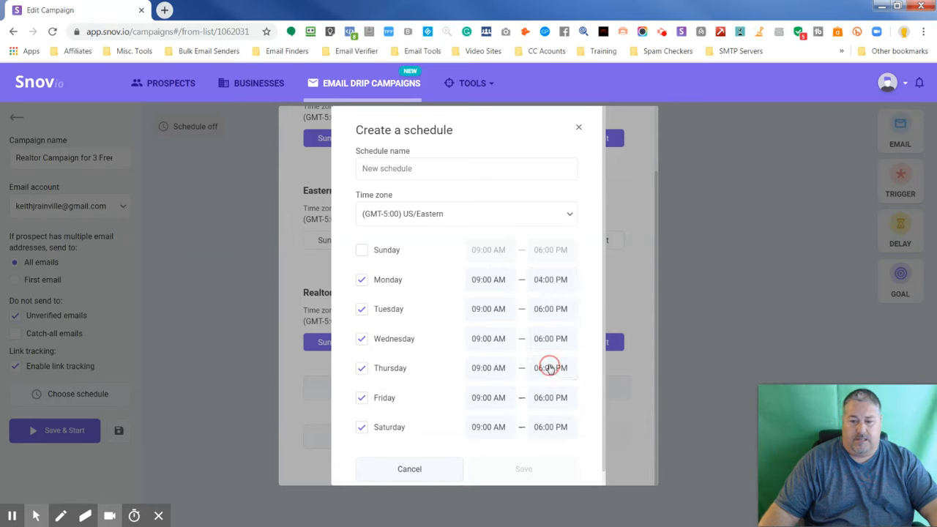
click(554, 313)
scroll(560, 391, down, 8)
scroll(558, 400, up, 2)
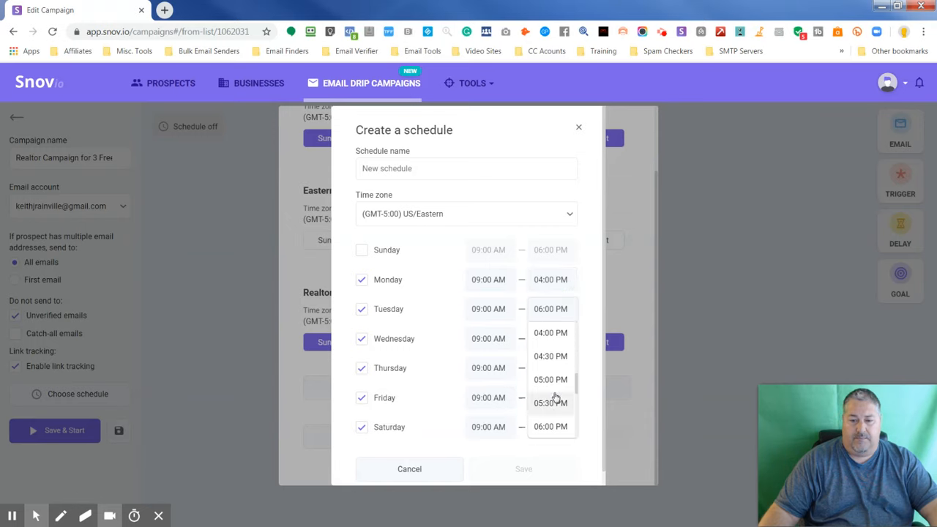
click(549, 334)
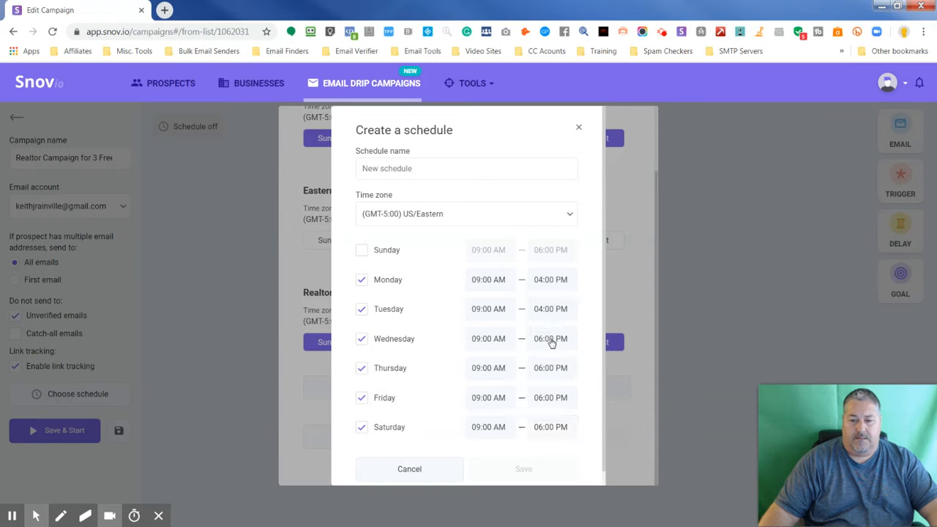
- Set the end of the sending window to 04:00 PM for Wednesday and Thursday
click(550, 339)
scroll(561, 414, down, 3)
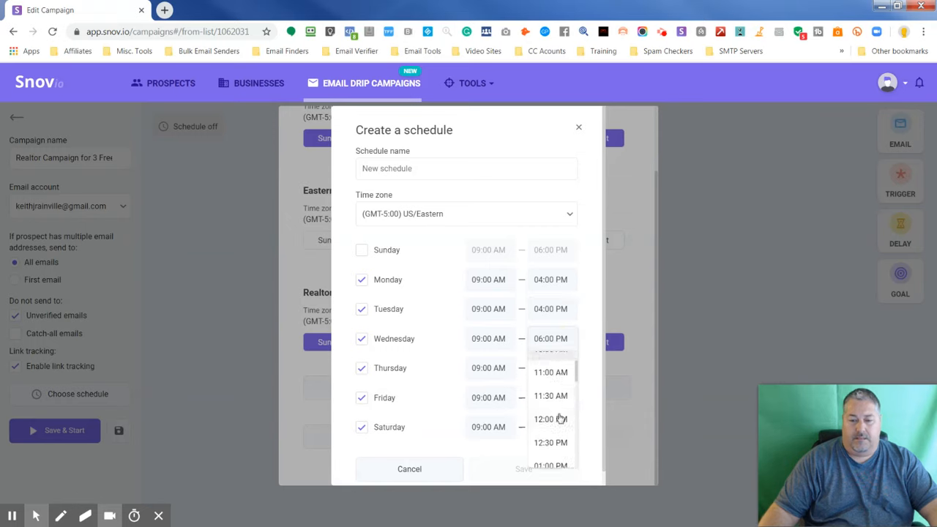
scroll(559, 414, down, 2)
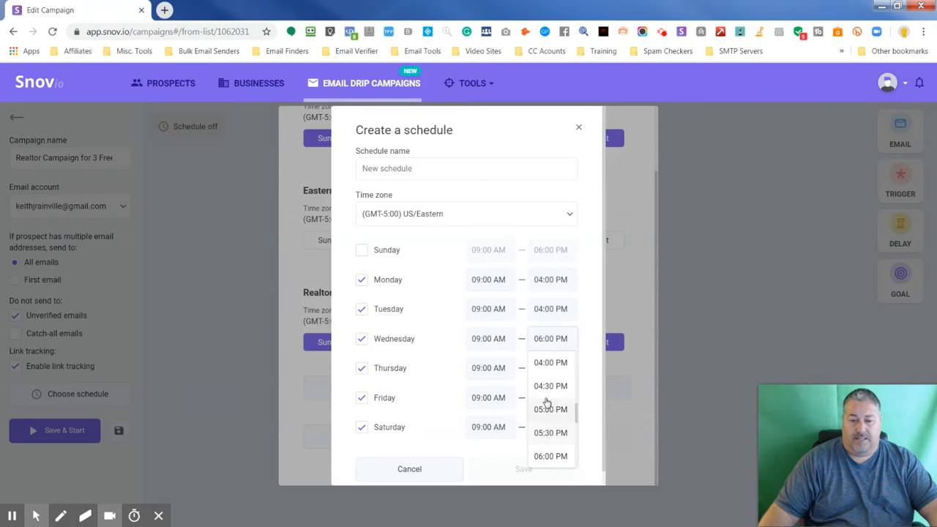
click(544, 364)
click(550, 373)
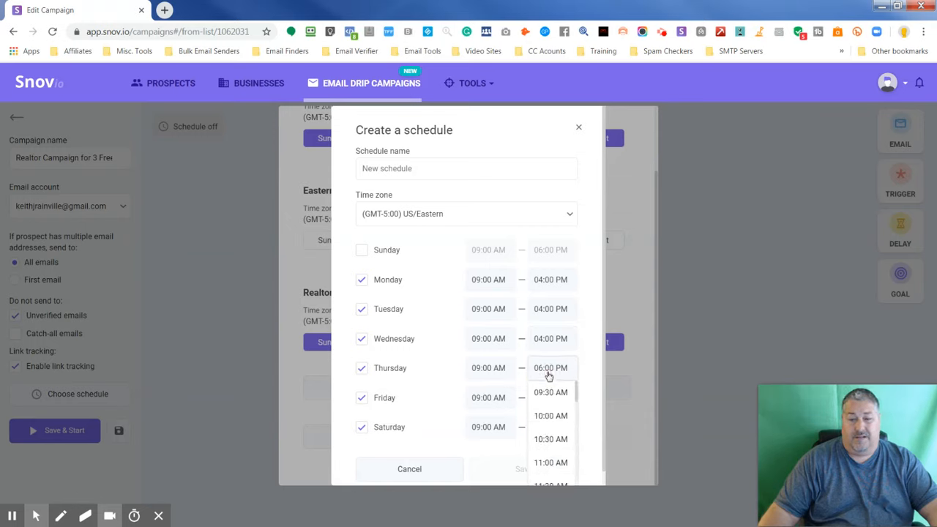
scroll(549, 418, down, 3)
scroll(549, 429, down, 2)
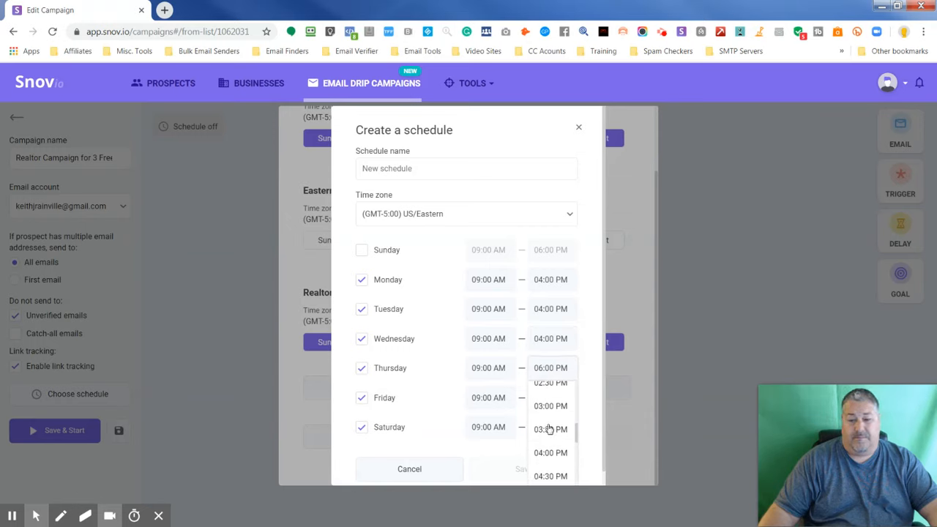
click(548, 452)
- Set the end of the sending window to 04:00 PM for Friday and Saturday
click(551, 400)
scroll(567, 446, down, 3)
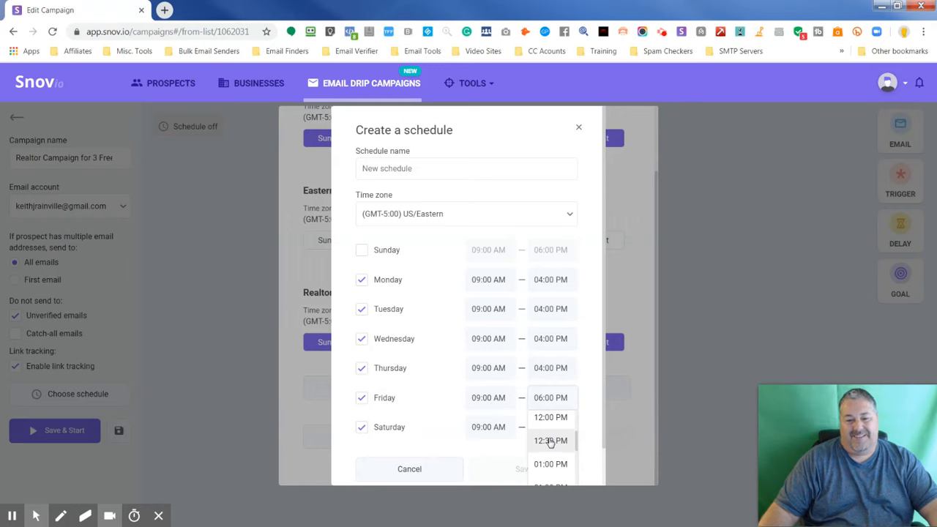
scroll(551, 442, down, 2)
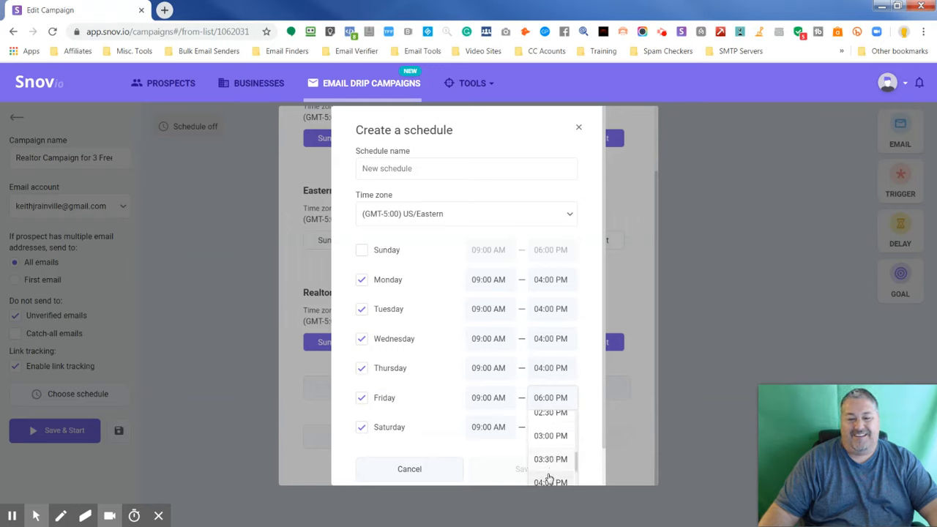
click(549, 480)
click(545, 434)
scroll(549, 457, down, 4)
scroll(551, 476, down, 4)
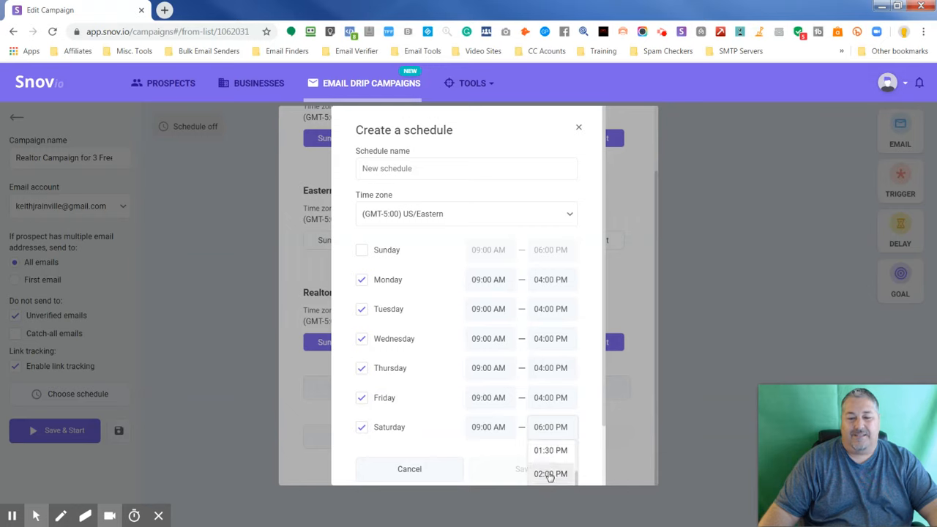
click(553, 455)
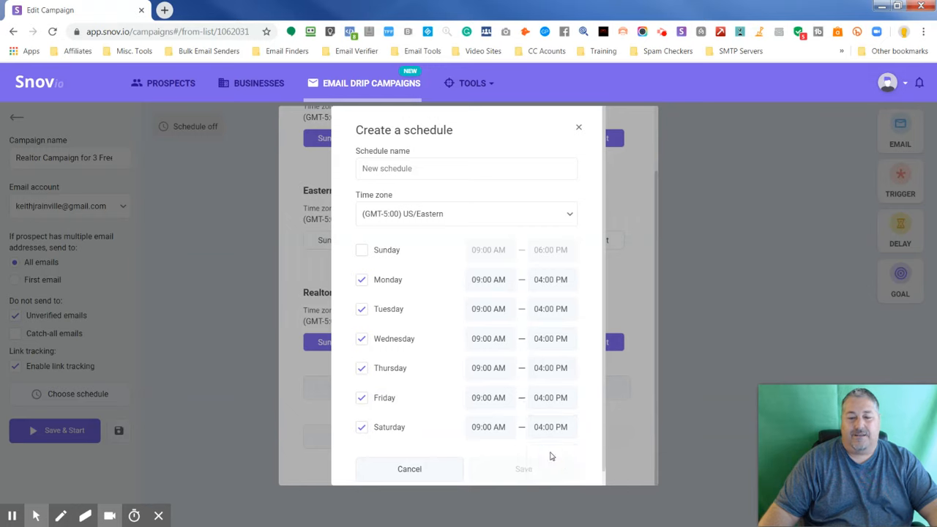
- Set Monday's sending start time to 10:00 AM in the new schedule
click(483, 284)
scroll(489, 337, down, 3)
scroll(496, 363, down, 5)
scroll(495, 388, down, 2)
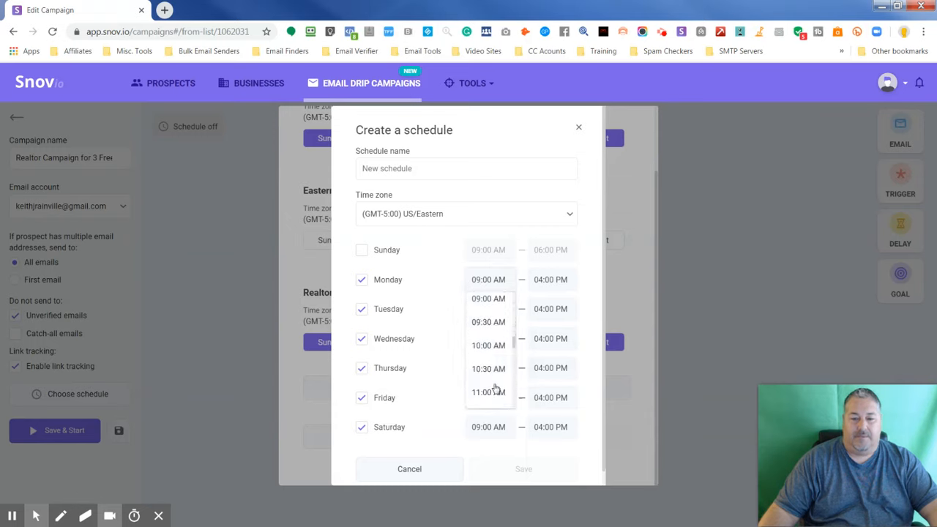
click(490, 349)
- Set Tuesday's sending start time to 10:00 AM in the new schedule
click(486, 309)
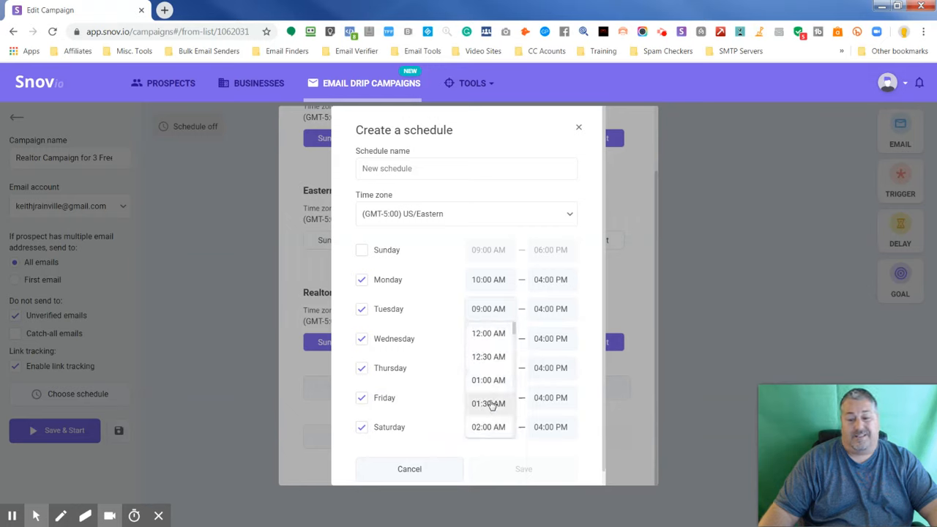
scroll(492, 405, down, 1)
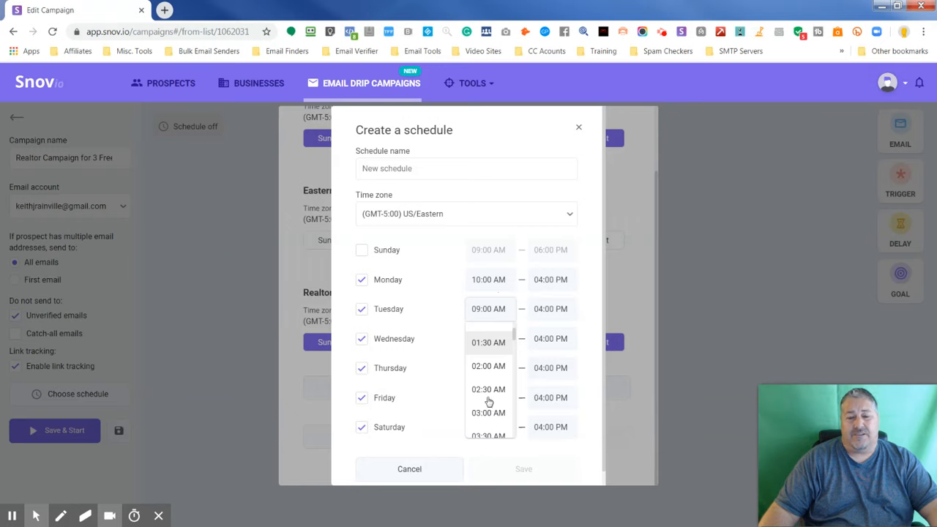
scroll(483, 393, down, 2)
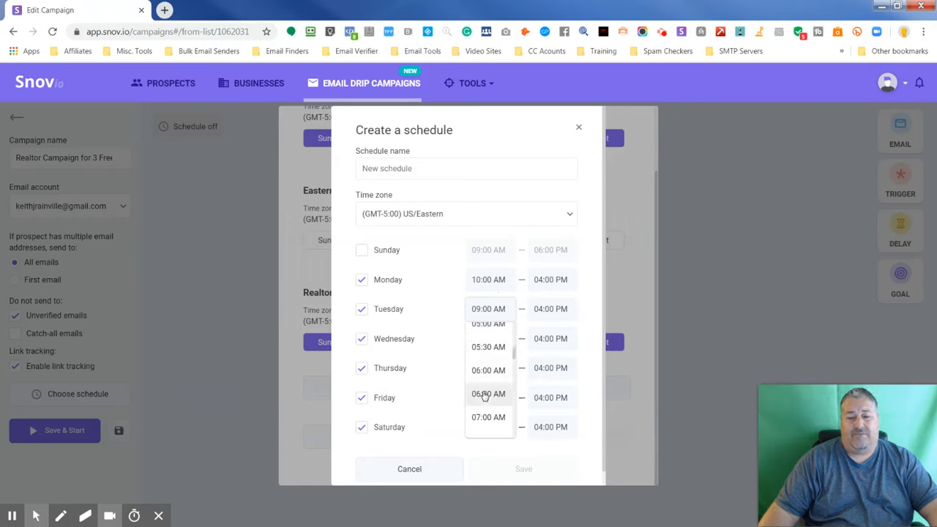
scroll(486, 400, down, 4)
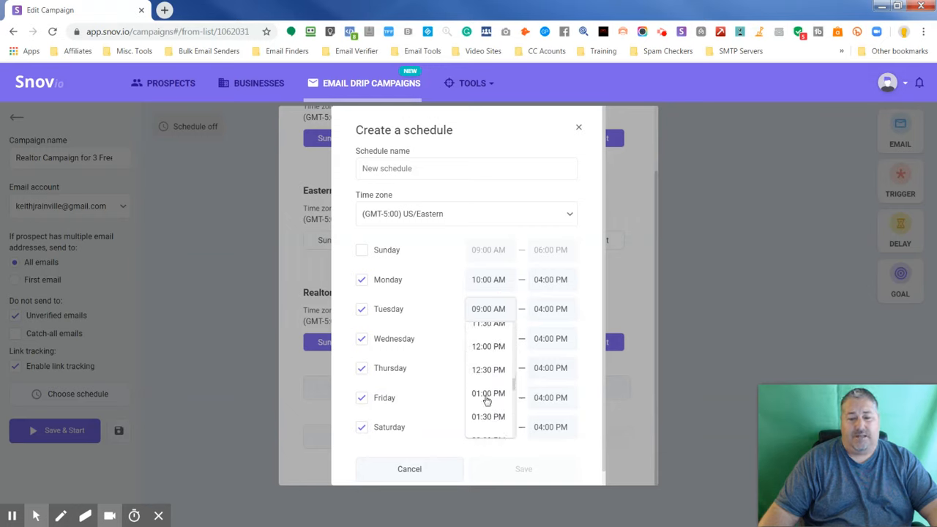
scroll(487, 401, down, 2)
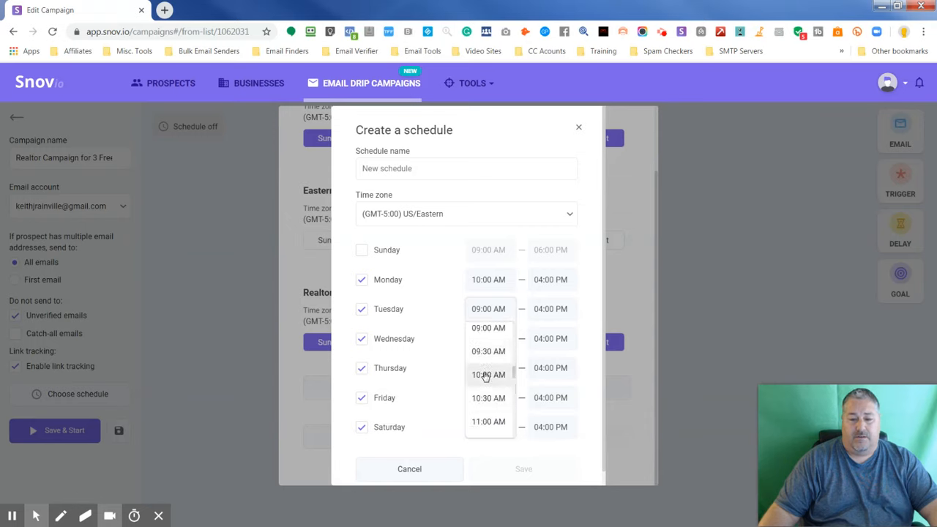
click(486, 374)
- Set Wednesday's sending start time to 10:00 AM in the new schedule
click(490, 344)
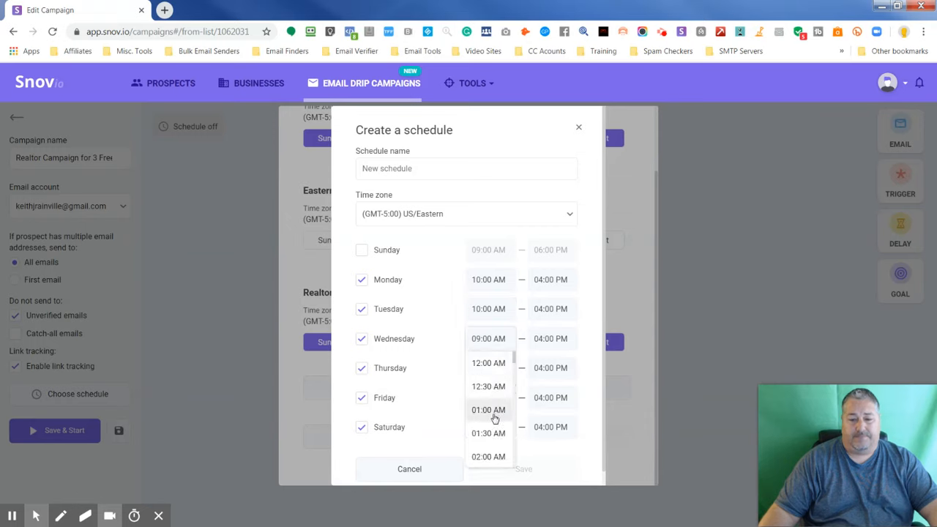
scroll(495, 417, up, 4)
scroll(494, 417, down, 2)
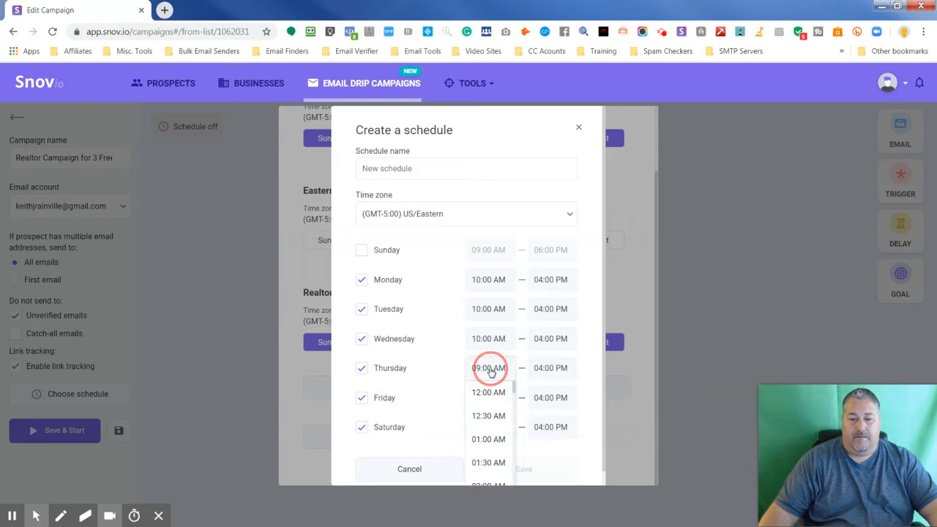
- Set Thursday's sending start time to 10:00 AM in the new schedule
scroll(491, 441, down, 4)
scroll(491, 444, down, 3)
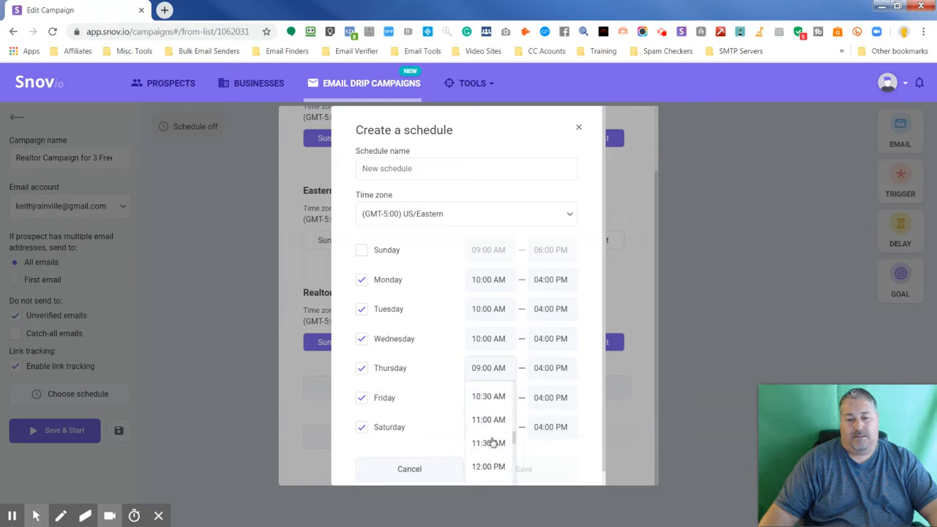
scroll(485, 409, up, 1)
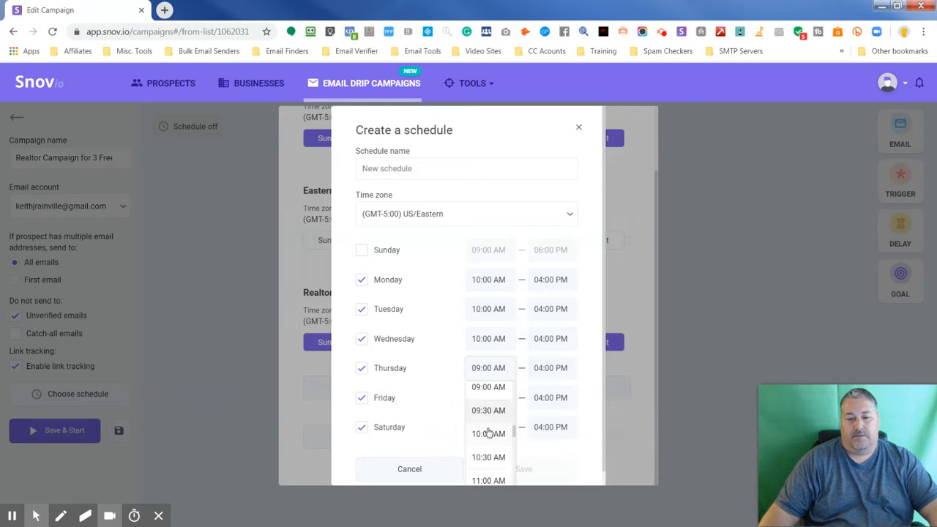
click(488, 433)
- Set Friday's sending start time to 10:00 AM in the new schedule
click(489, 398)
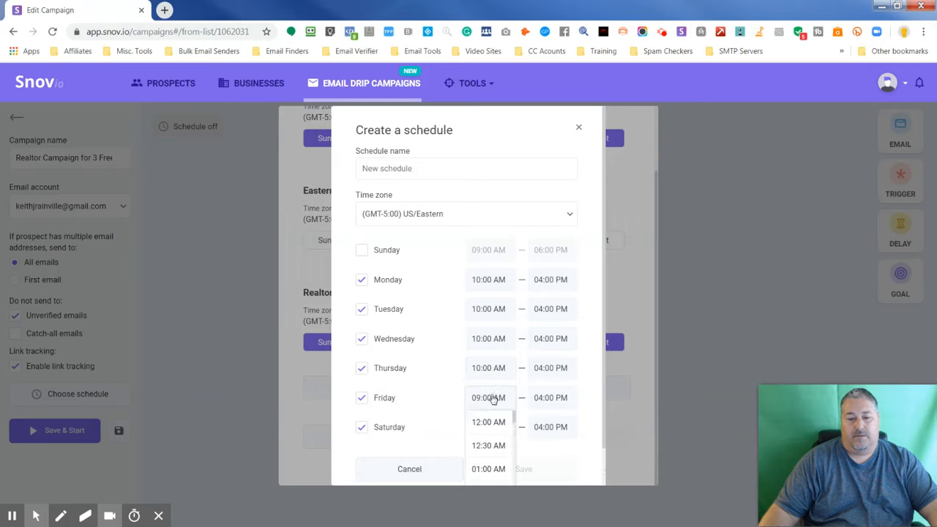
scroll(497, 440, down, 7)
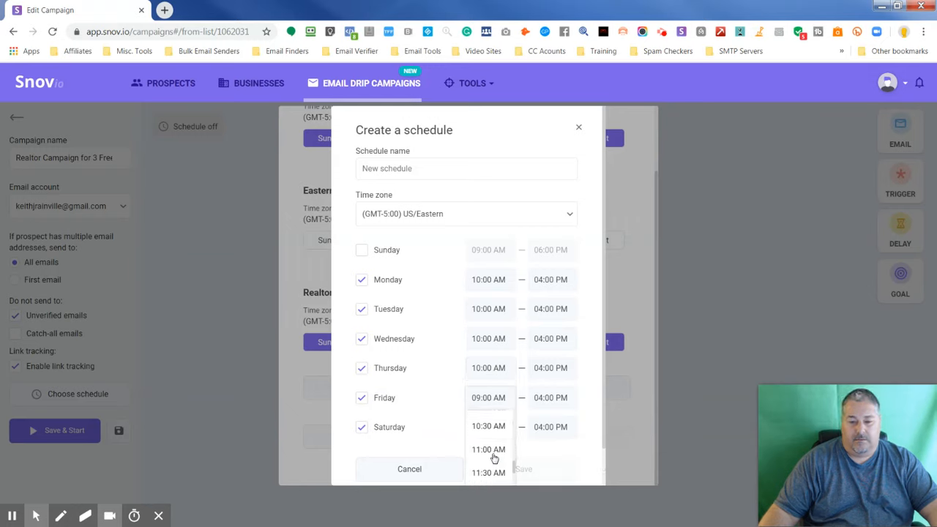
scroll(490, 439, up, 2)
click(488, 461)
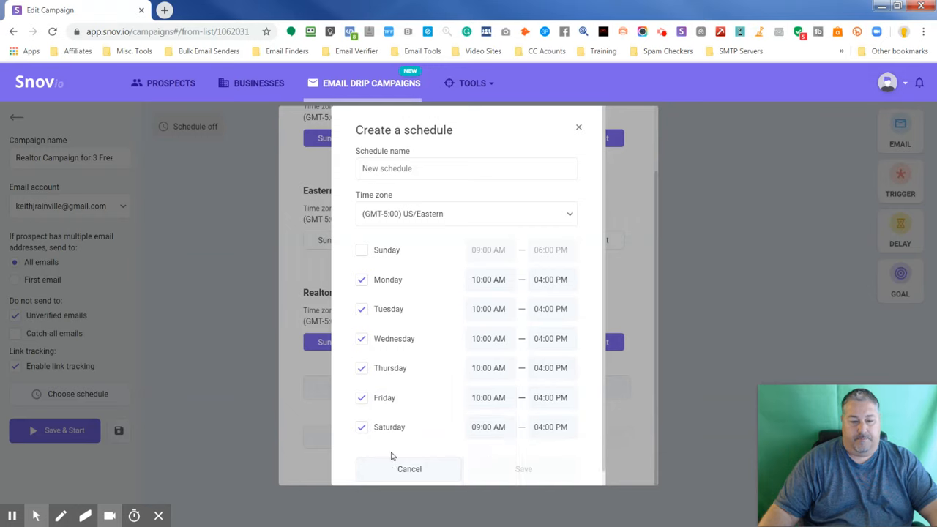
- Set Saturday's sending start time to 10:00 AM in the new schedule
click(480, 429)
scroll(489, 439, down, 10)
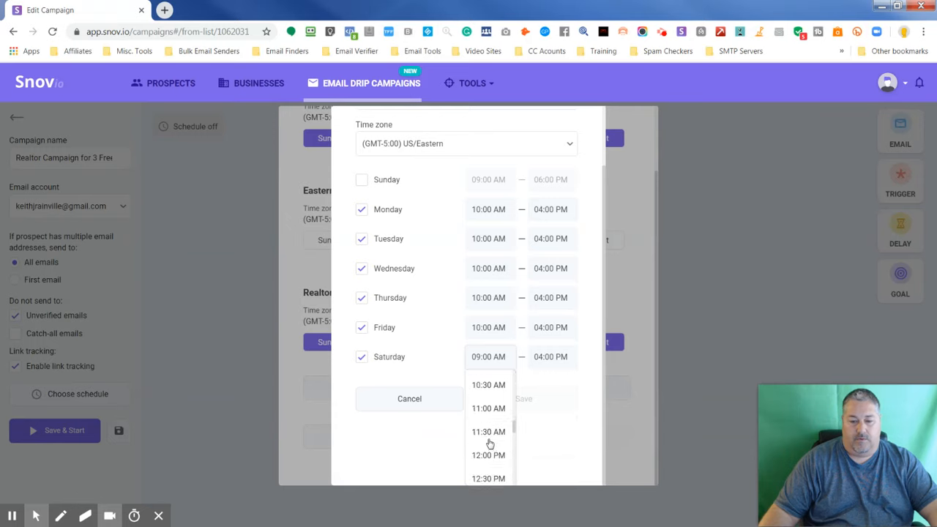
scroll(492, 425, up, 2)
click(491, 423)
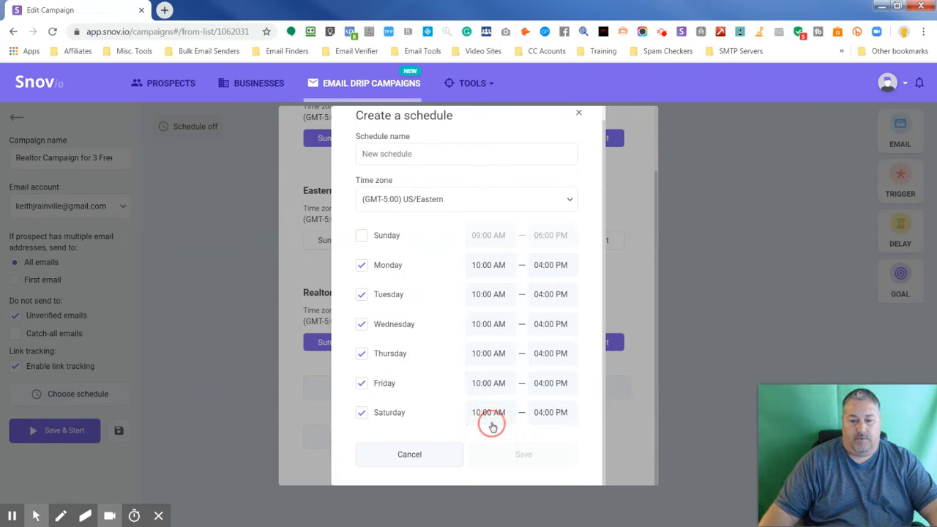
click(452, 426)
- Name the new schedule "Realtor Campaign for 3 Funnels" and save it
click(458, 180)
click(440, 154)
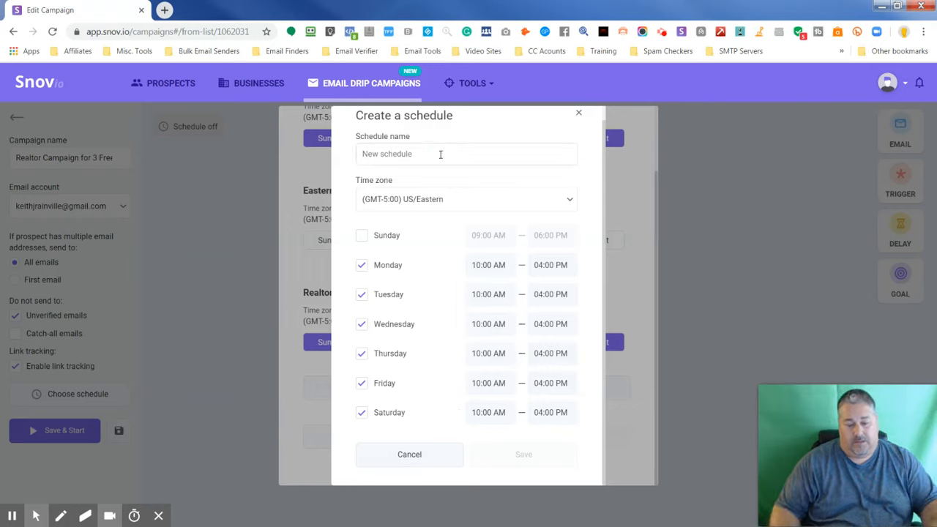
text(Realtor Campaign for 3 Funnels)
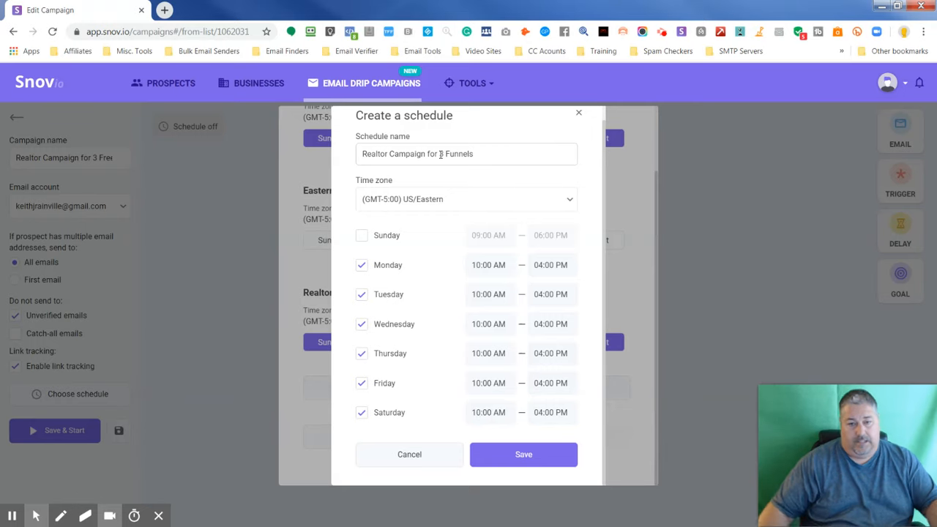
click(524, 464)
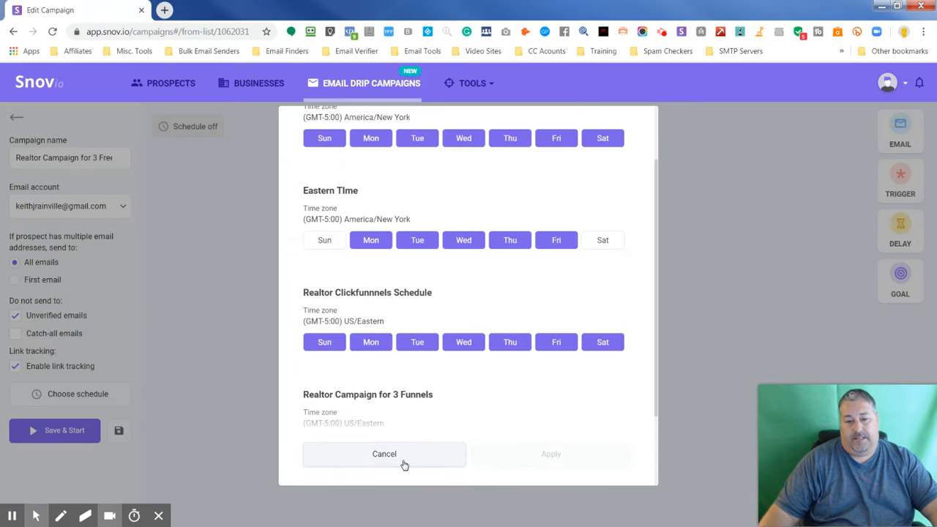
- Choose the "Realtor Campaign for 3 Funnels" schedule from the saved schedules and apply it to the campaign
scroll(655, 355, up, 2)
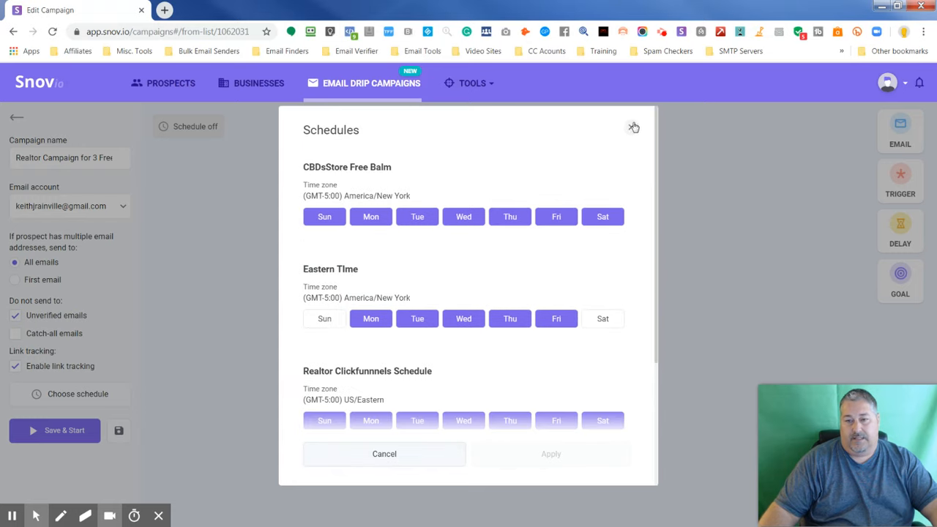
click(633, 128)
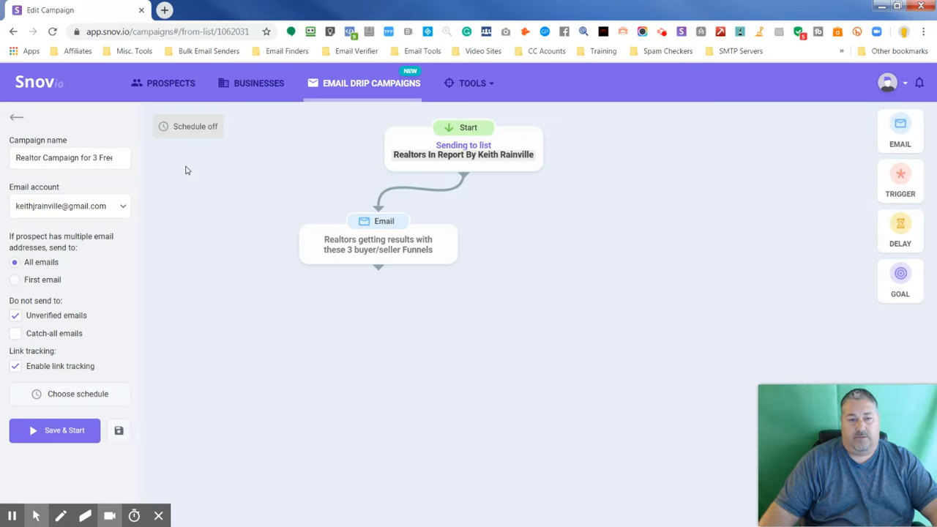
click(77, 396)
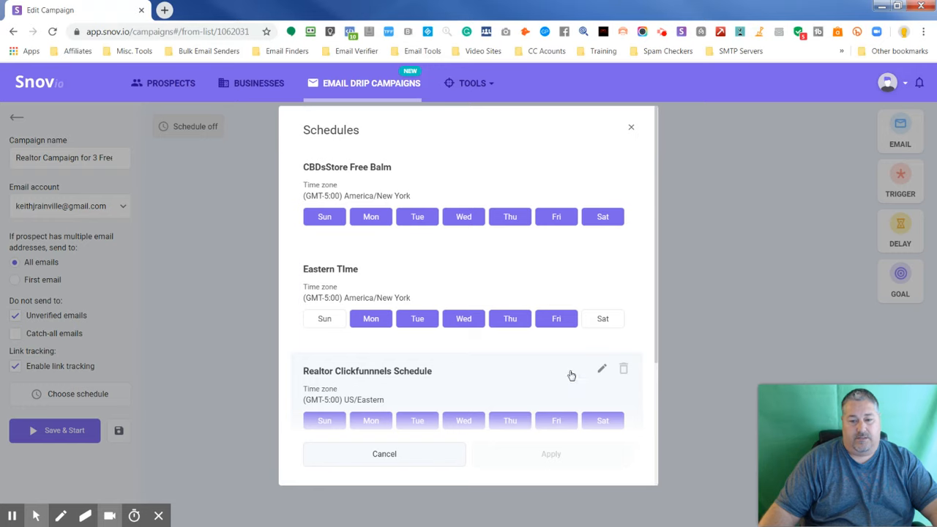
scroll(575, 402, down, 3)
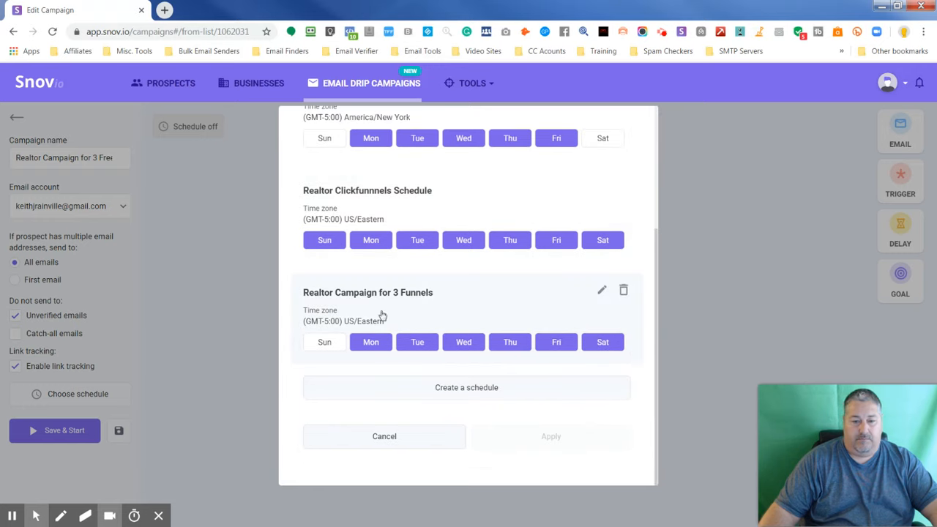
click(475, 324)
click(578, 448)
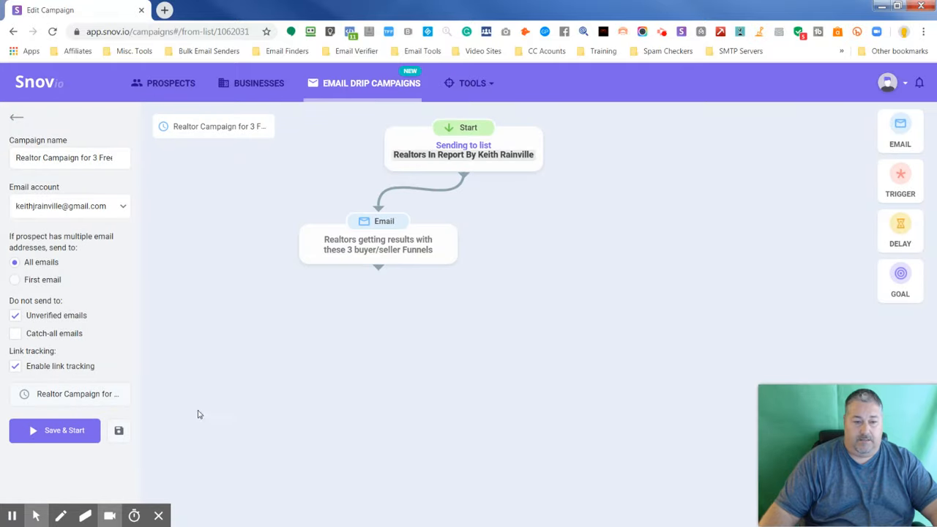
- Save and start the realtor drip campaign with its assigned sending schedule
mouse_move(238, 134)
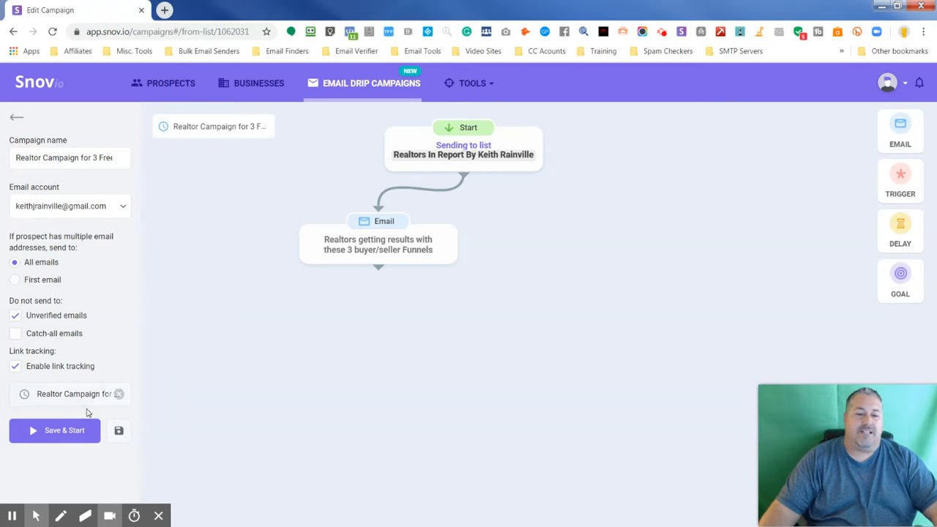
click(77, 433)
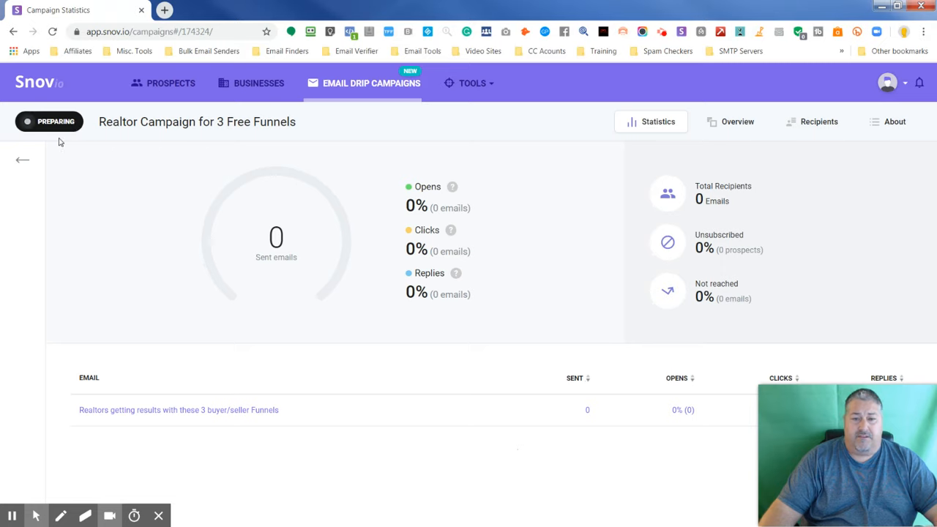
- Review the sending statistics of the new "Realtor Campaign for 3 Free Funnels" and of the "KJR Digital Marketing" campaign
mouse_move(660, 281)
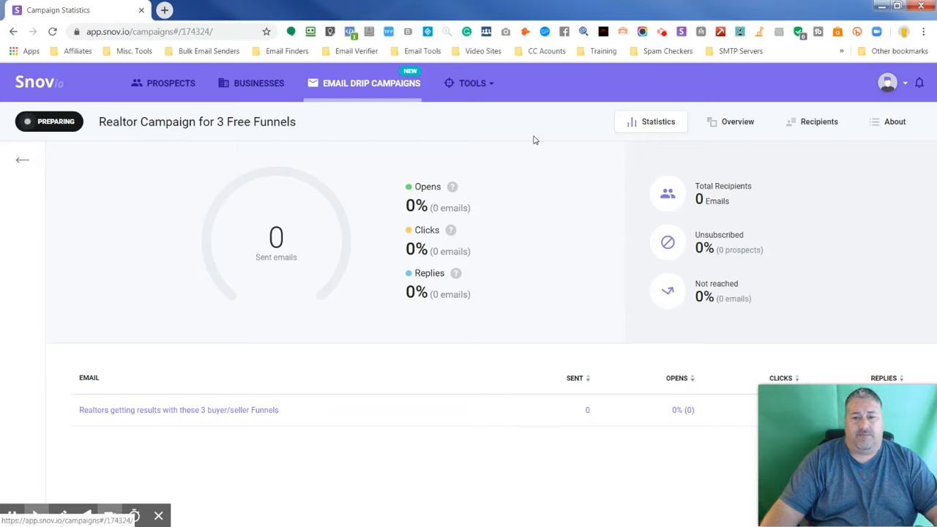
click(21, 162)
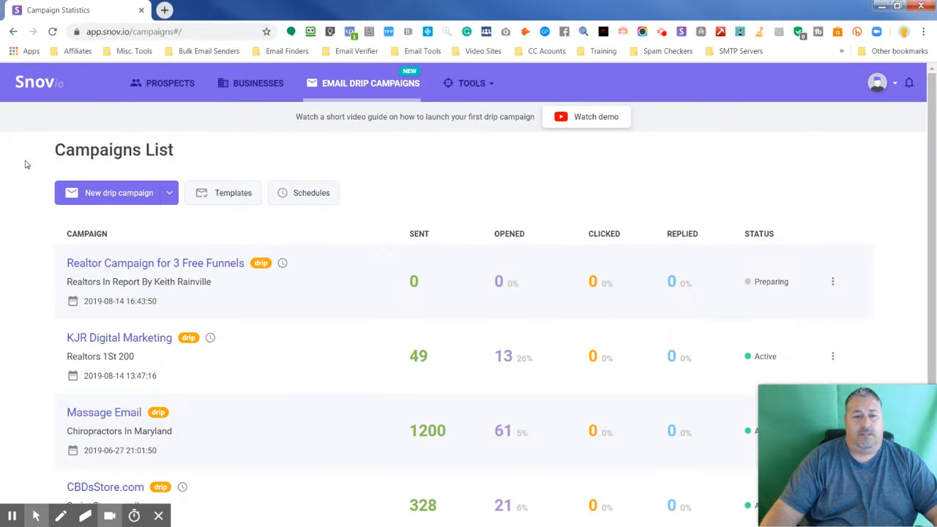
click(189, 265)
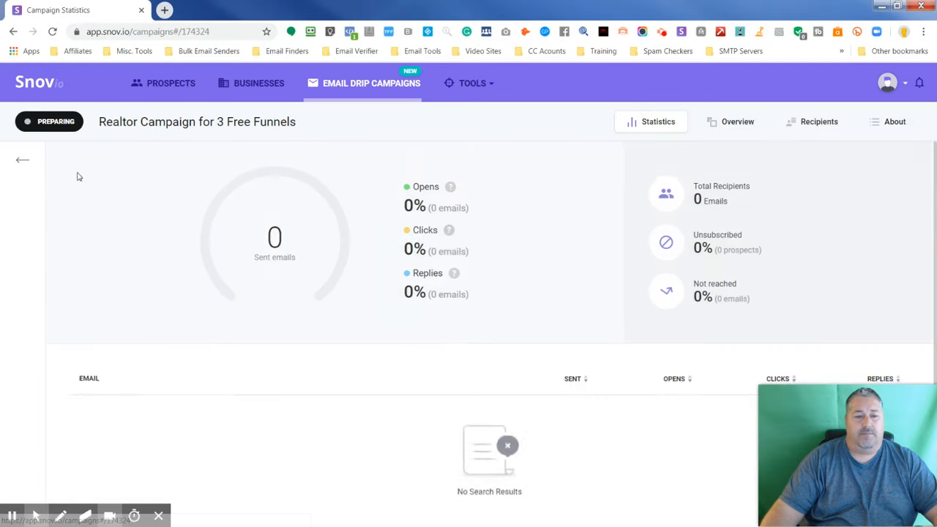
click(23, 161)
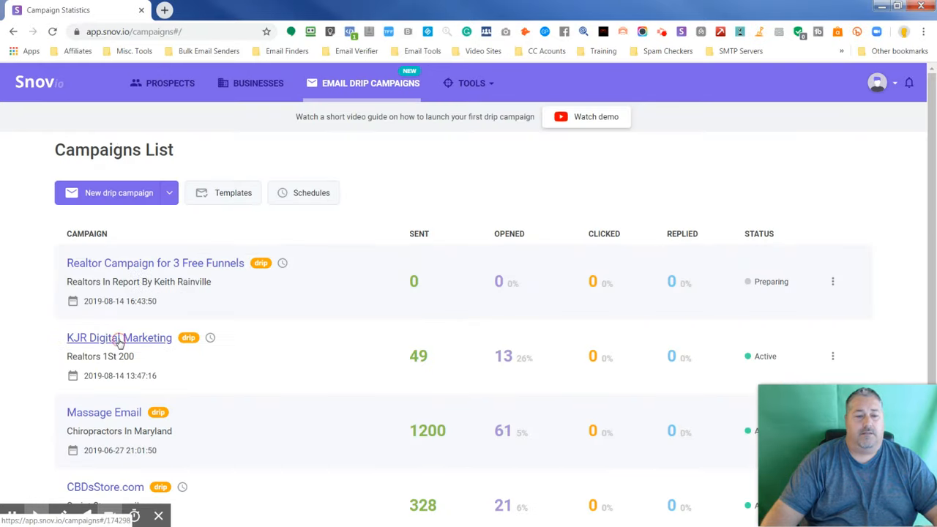
click(125, 336)
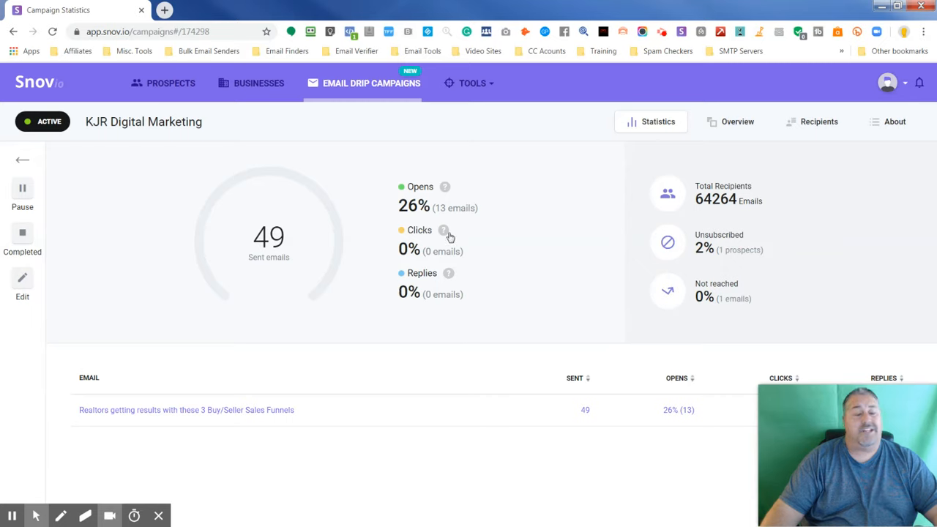
mouse_move(439, 231)
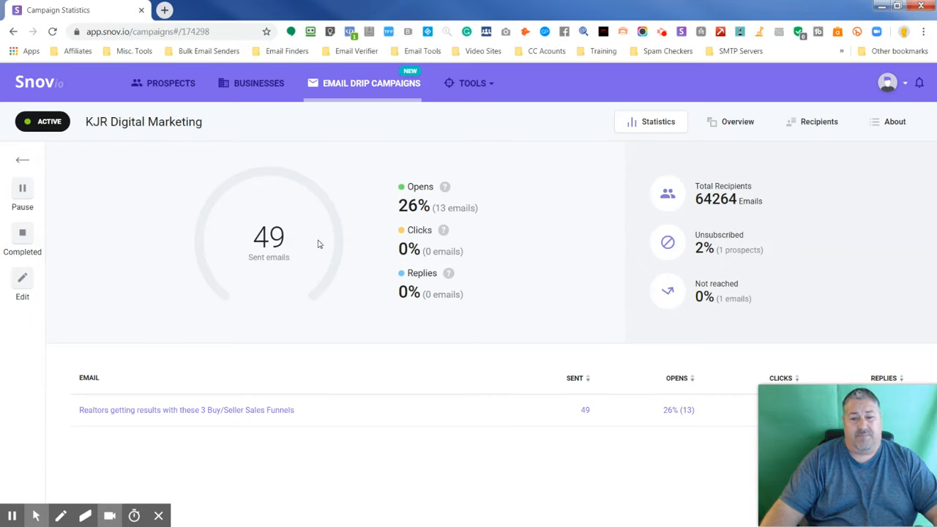